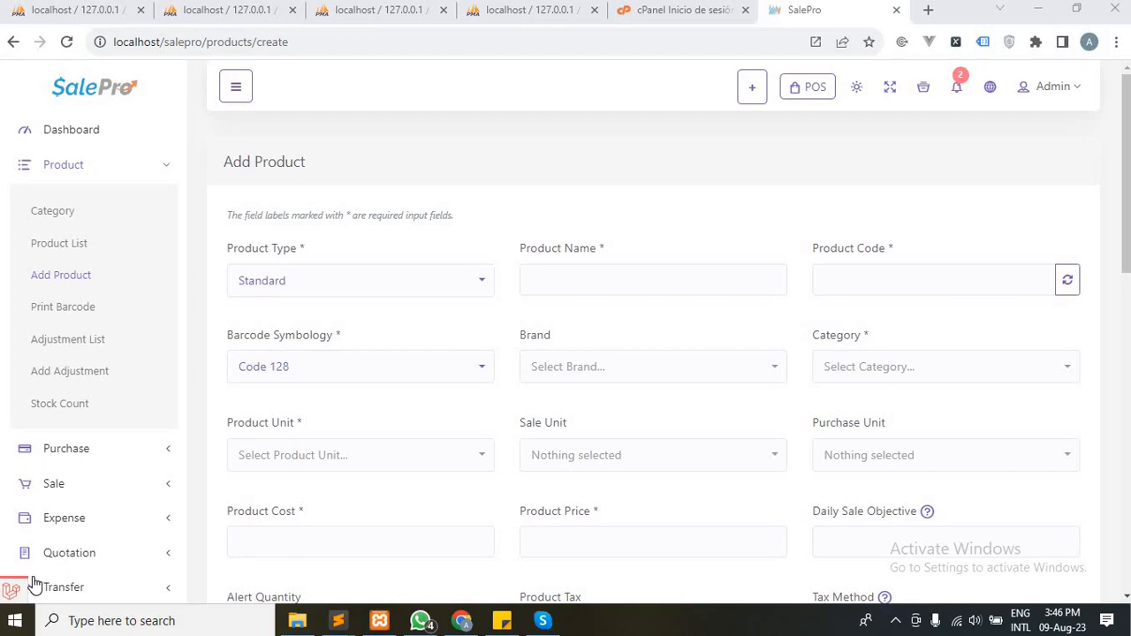
Step: Name the new standard product "Formal shirt" and generate a product code for it
left_click(616, 288)
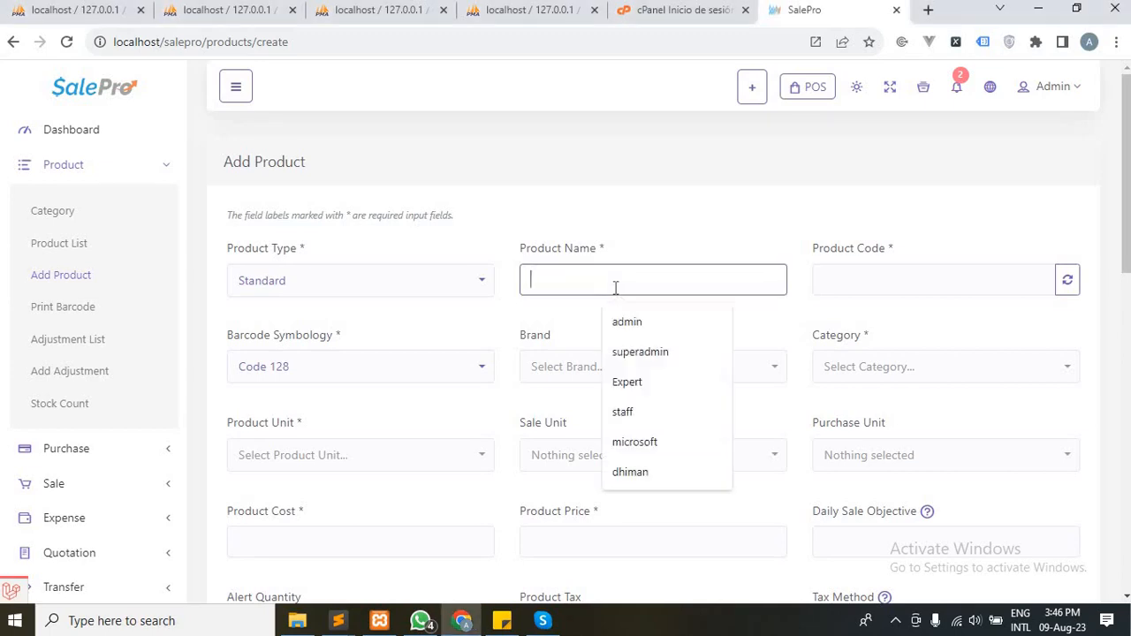
type("F")
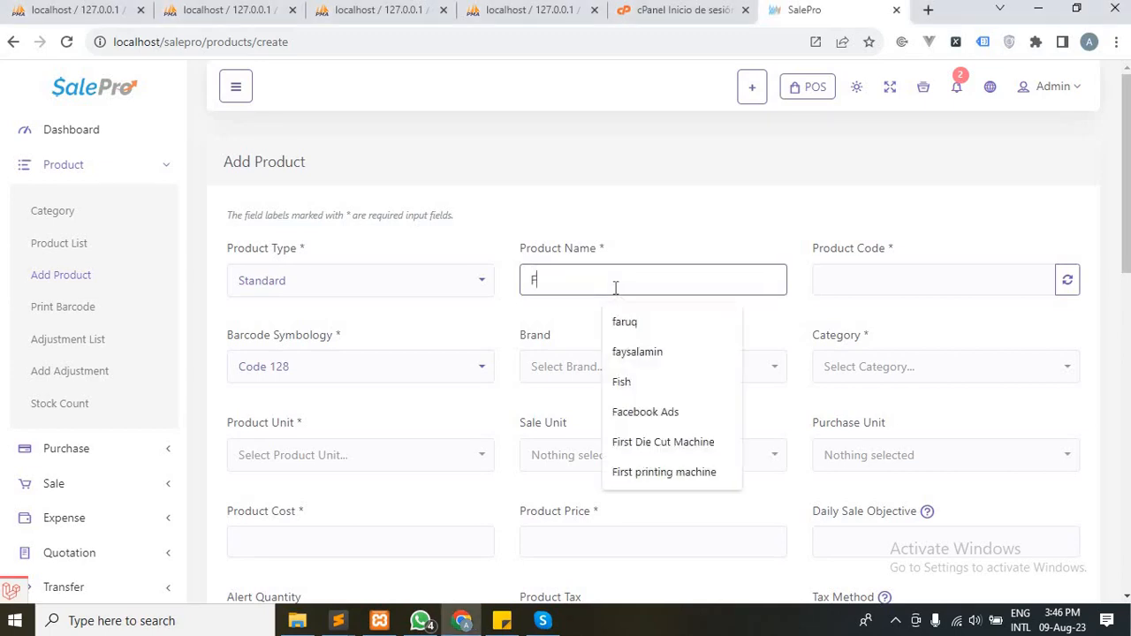
type("ormal shirt")
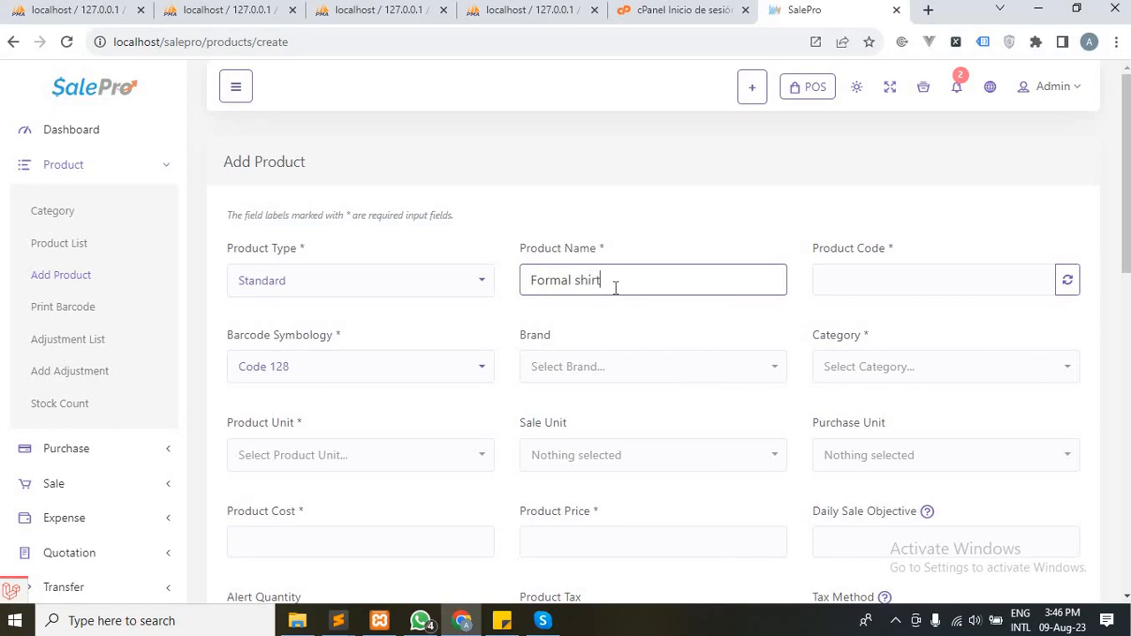
key("Tab")
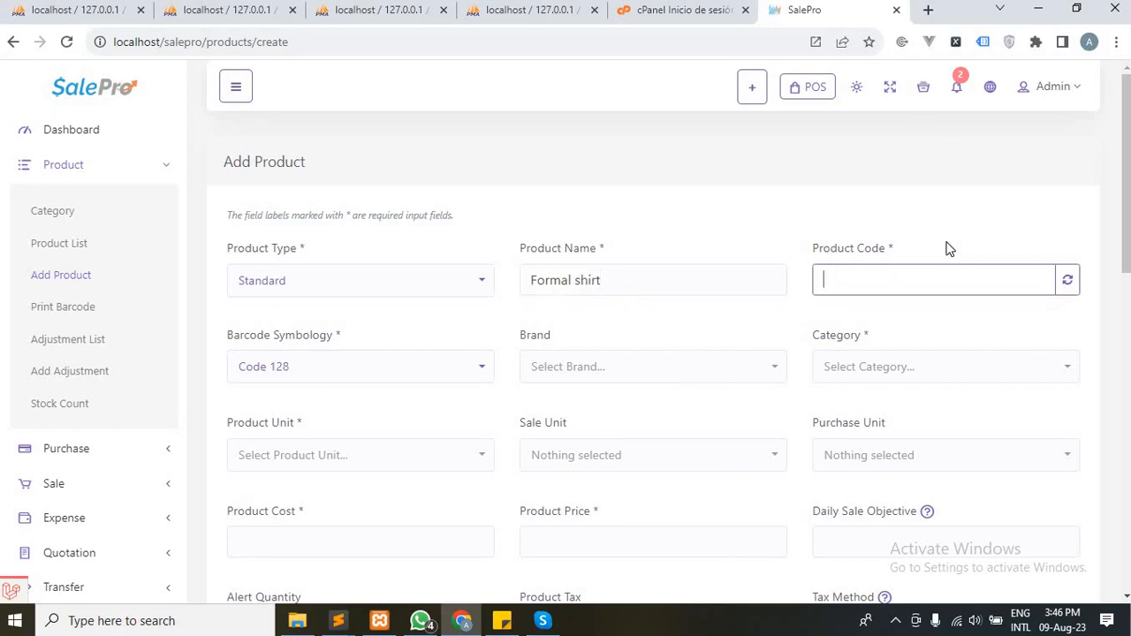
left_click(1069, 288)
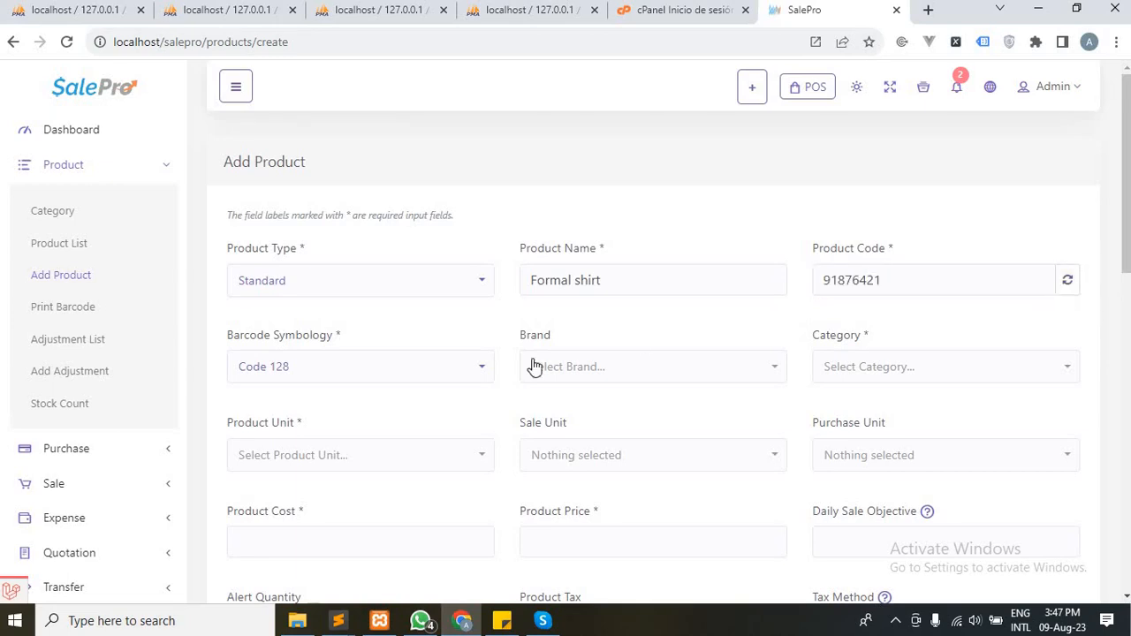
Step: Assign the product to the accessories category and set its product unit to Piece
left_click(614, 376)
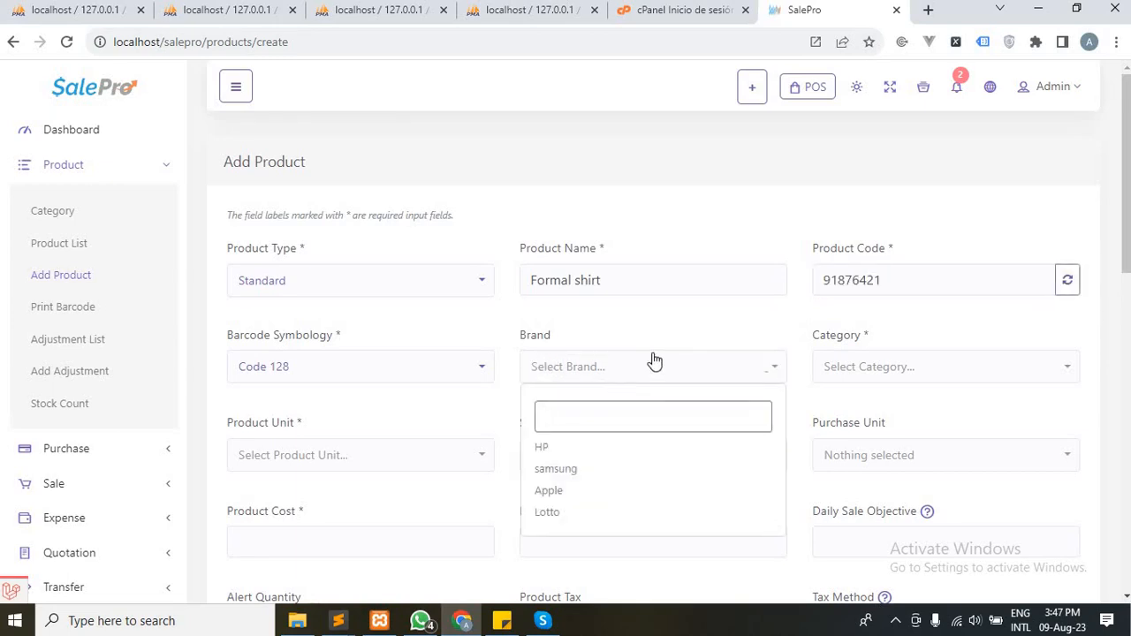
scroll(679, 354, "down", 2)
left_click(837, 256)
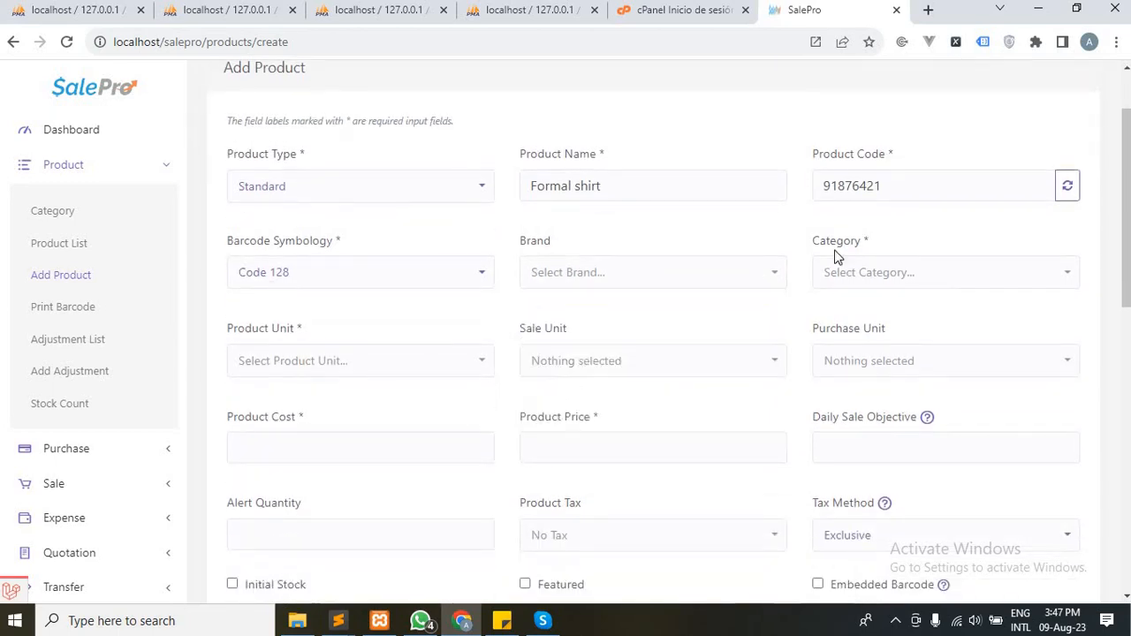
left_click(926, 281)
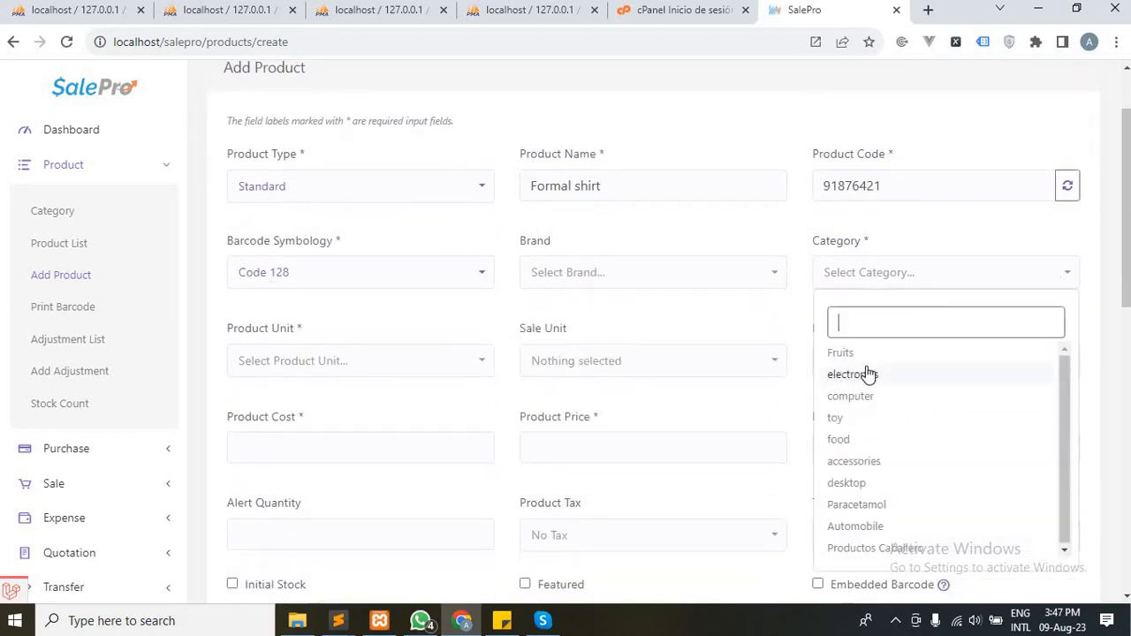
left_click(840, 463)
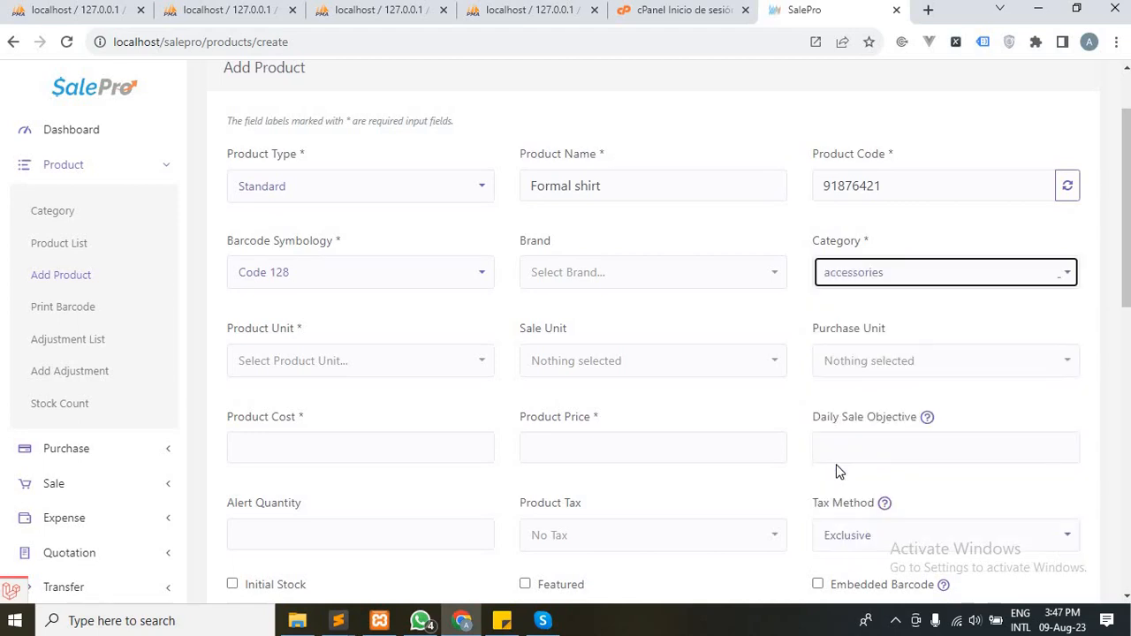
left_click(385, 364)
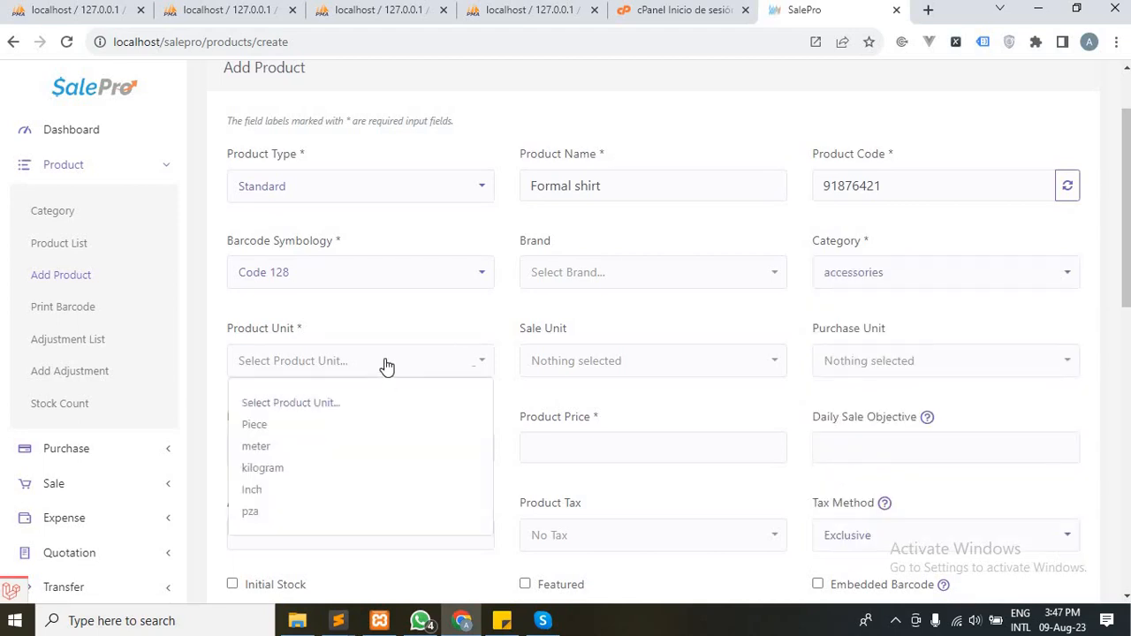
left_click(272, 432)
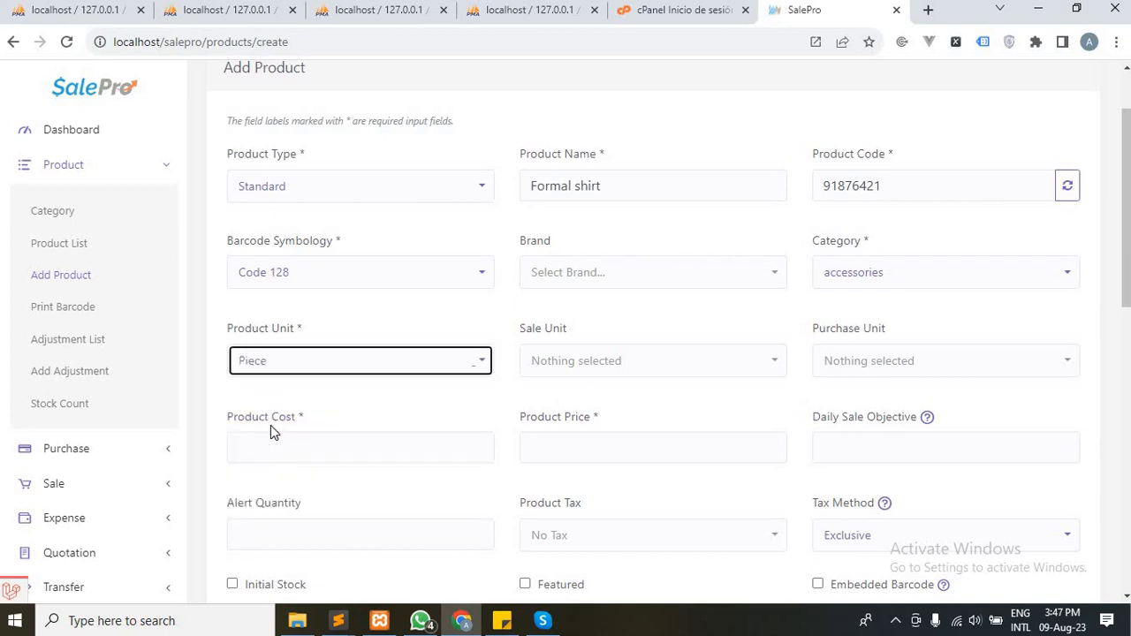
Step: Set the product cost to 10 and the product price to 20
scroll(541, 408, "down", 2)
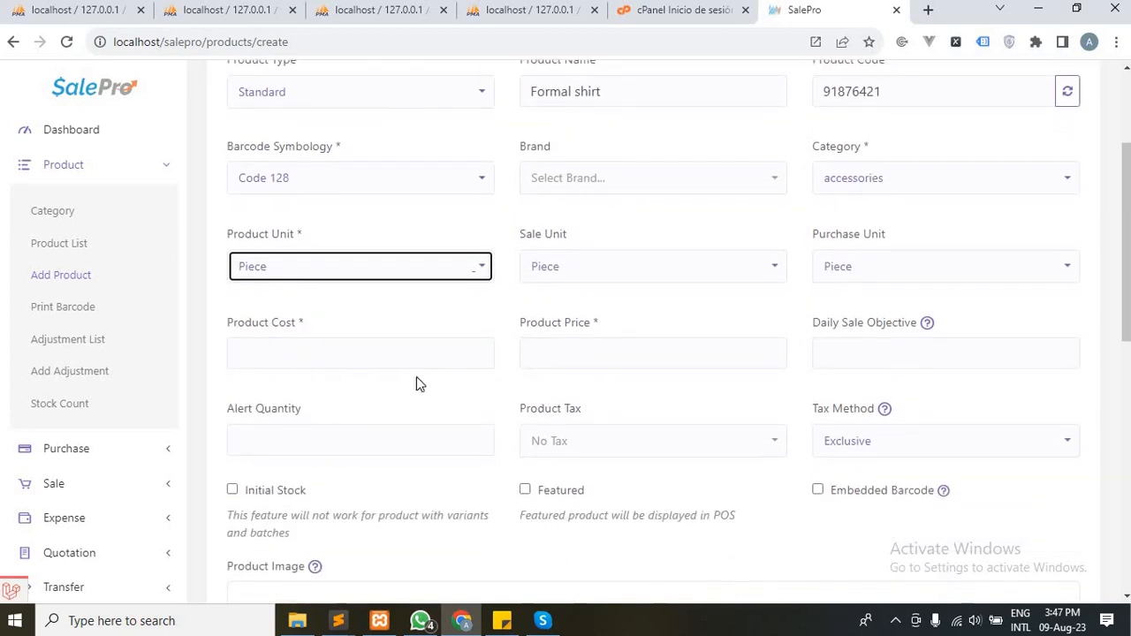
left_click(350, 360)
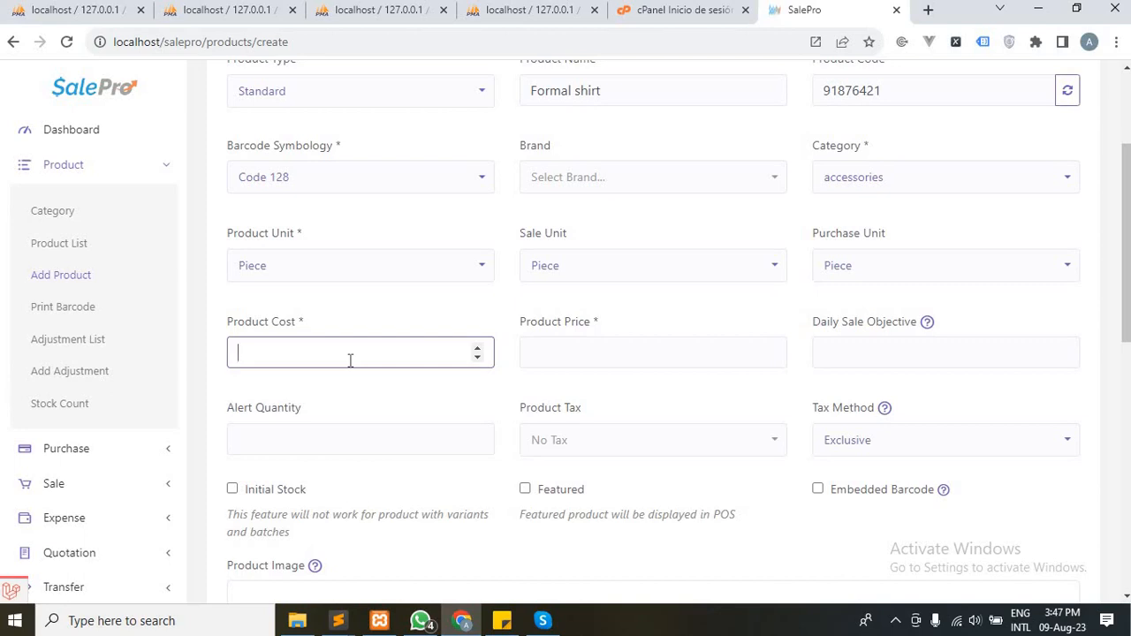
type("10")
key("Tab")
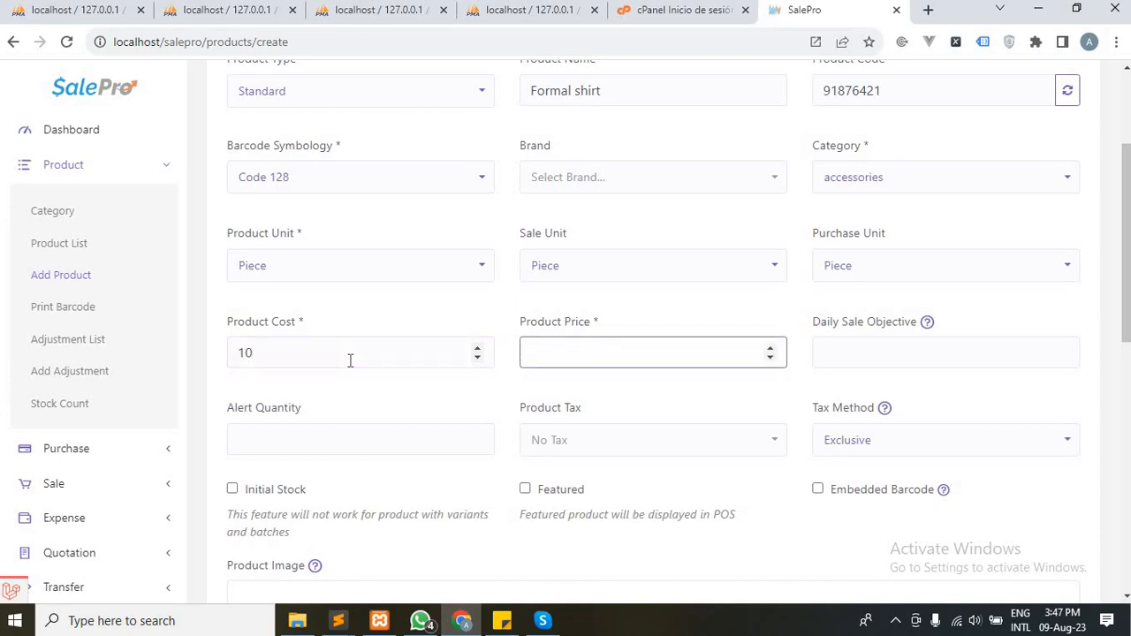
type("20")
Step: Upload the WhatsApp images of 2023-06-10 and 2023-06-06 from Downloads as product images, and remove both again
scroll(358, 404, "down", 2)
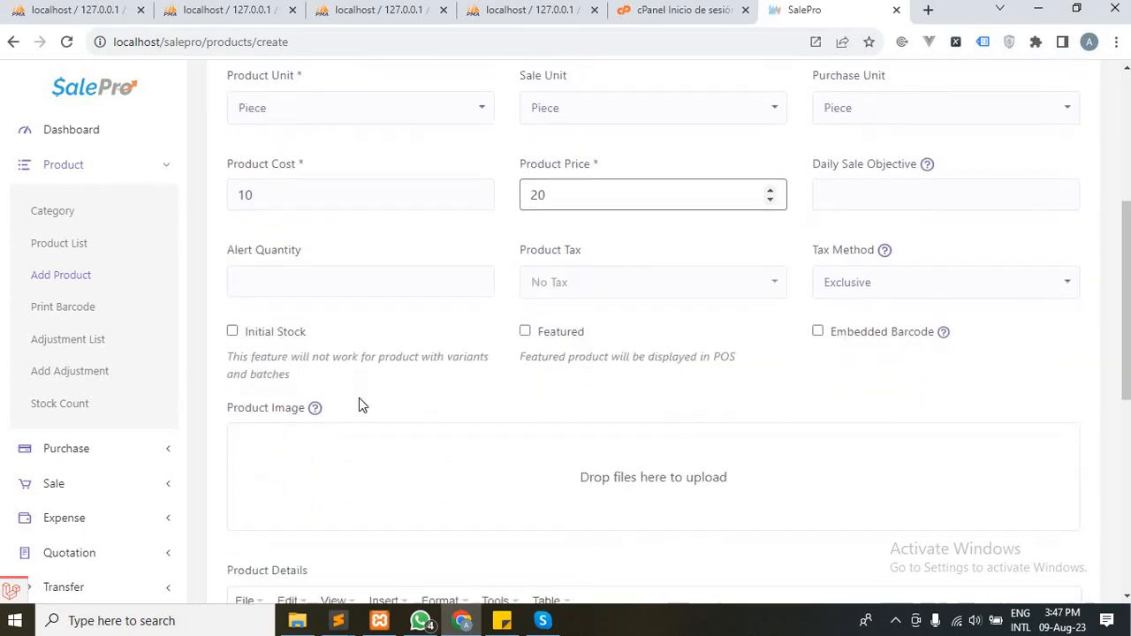
scroll(670, 348, "down", 1)
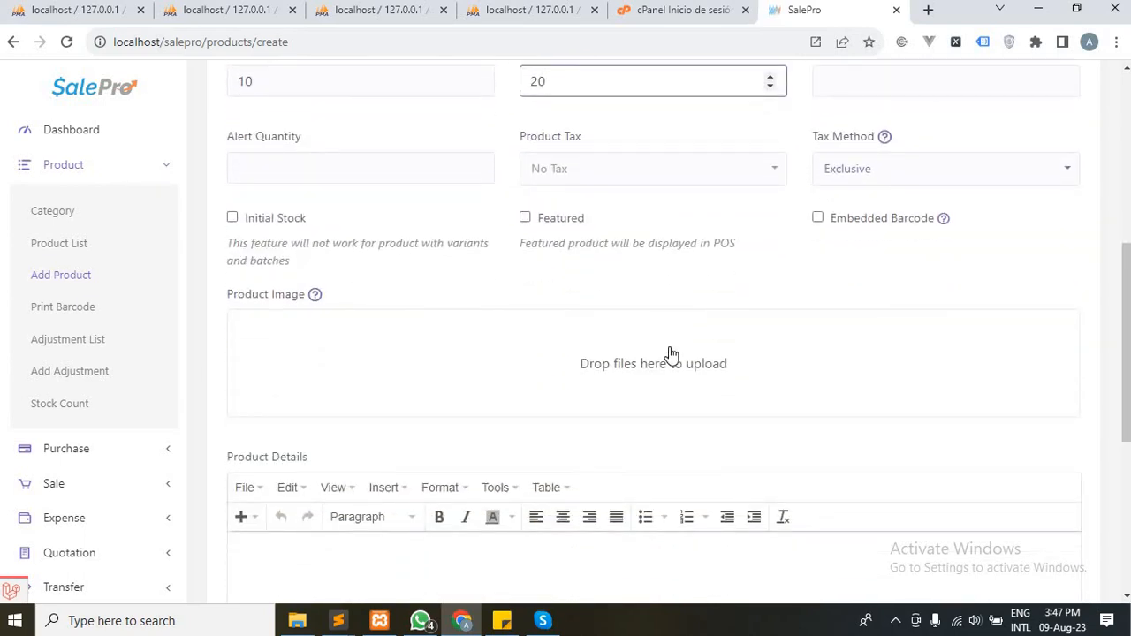
scroll(670, 353, "down", 1)
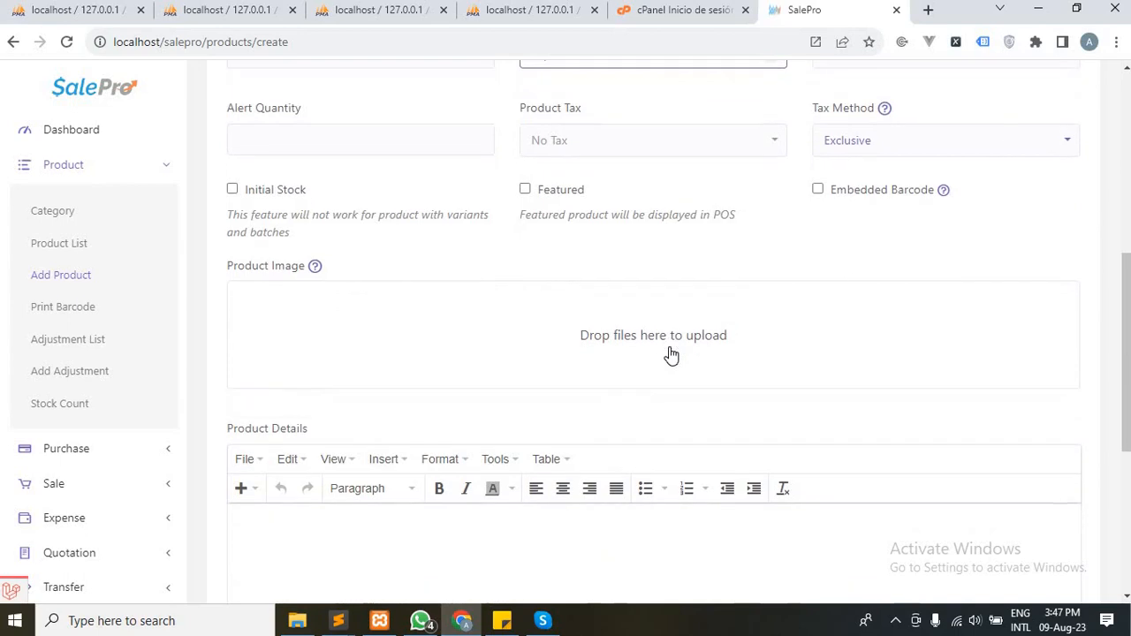
left_click(609, 345)
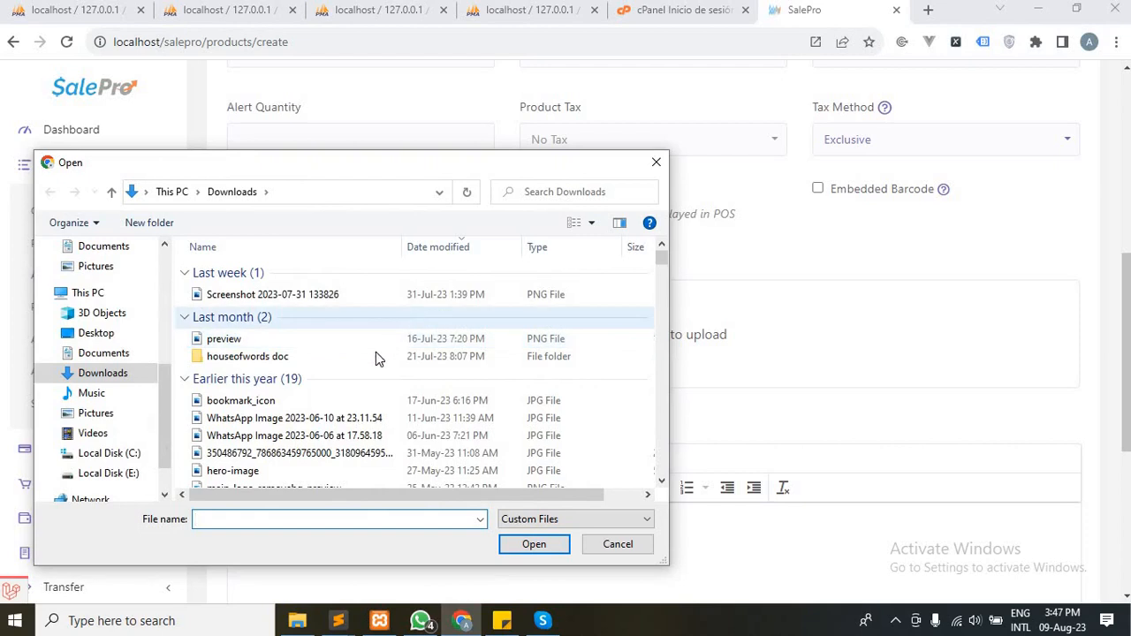
left_click_drag(363, 418, 771, 324)
left_click_drag(530, 436, 782, 341)
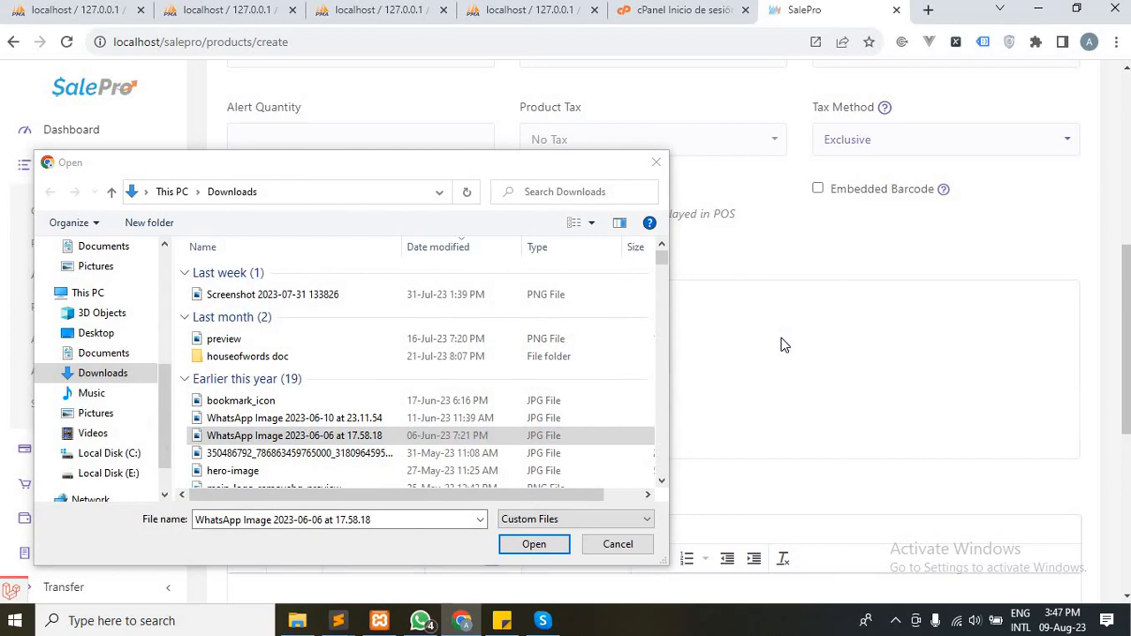
left_click(659, 166)
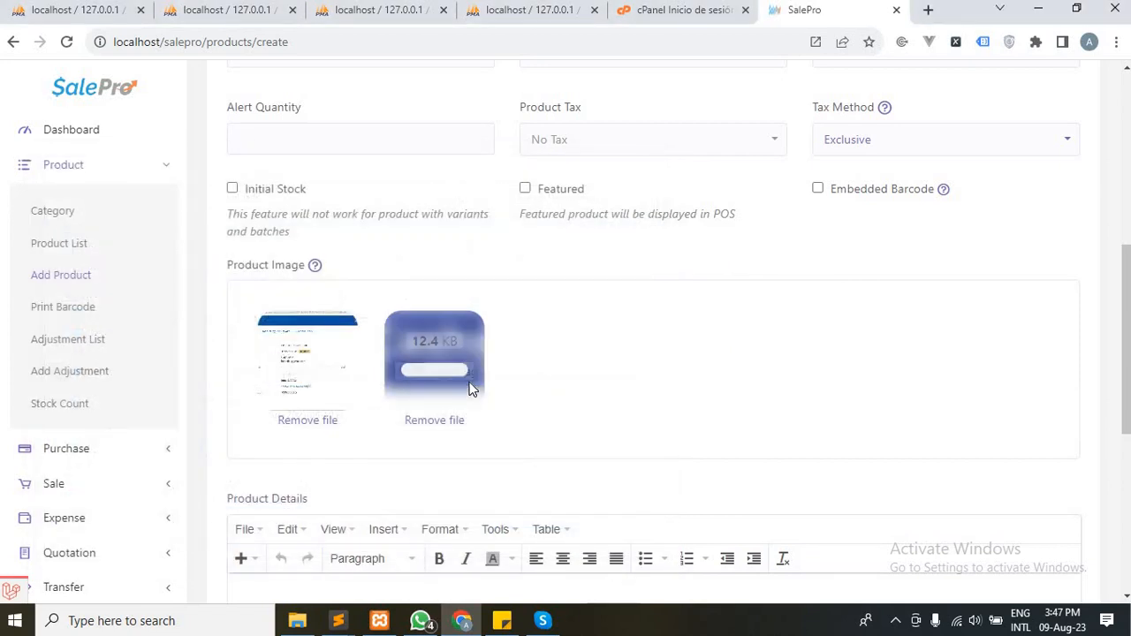
left_click(448, 425)
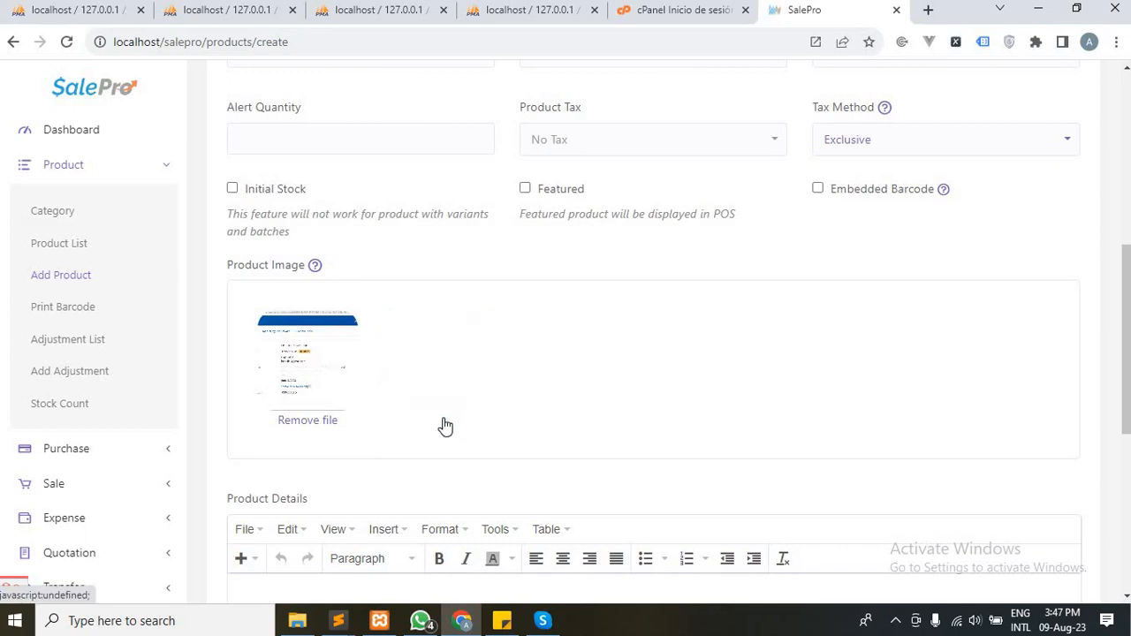
left_click(321, 426)
Step: Mark the Formal shirt as a product that has variants
scroll(973, 308, "down", 2)
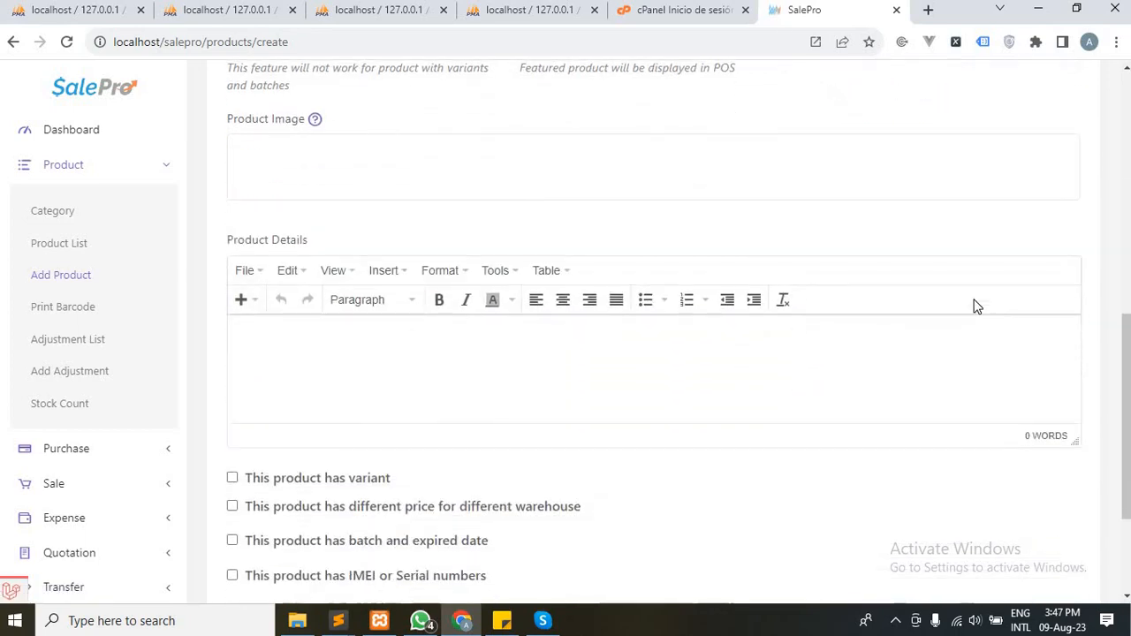
scroll(977, 306, "down", 2)
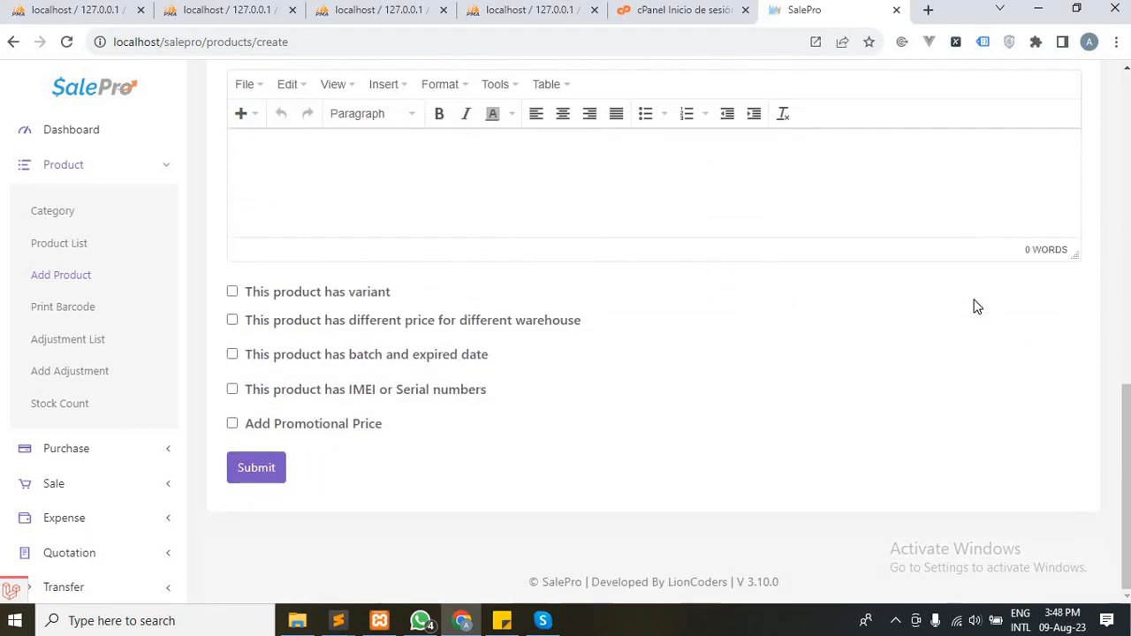
left_click(232, 293)
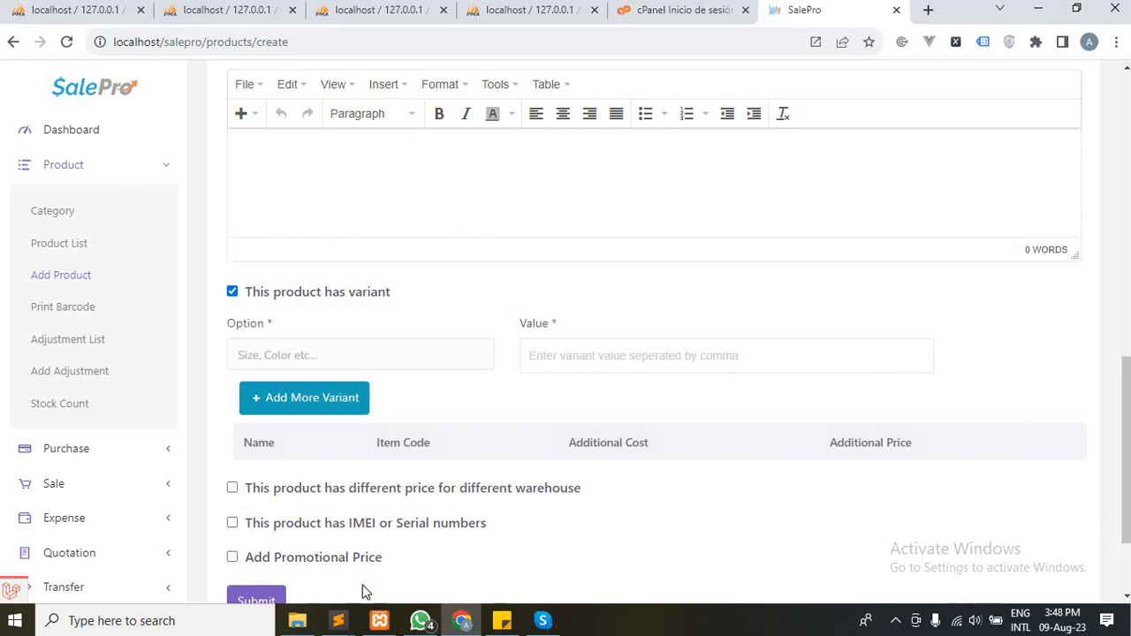
Step: Enter "size" as the option name of the product's first variant
scroll(489, 334, "up", 3)
scroll(488, 334, "up", 6)
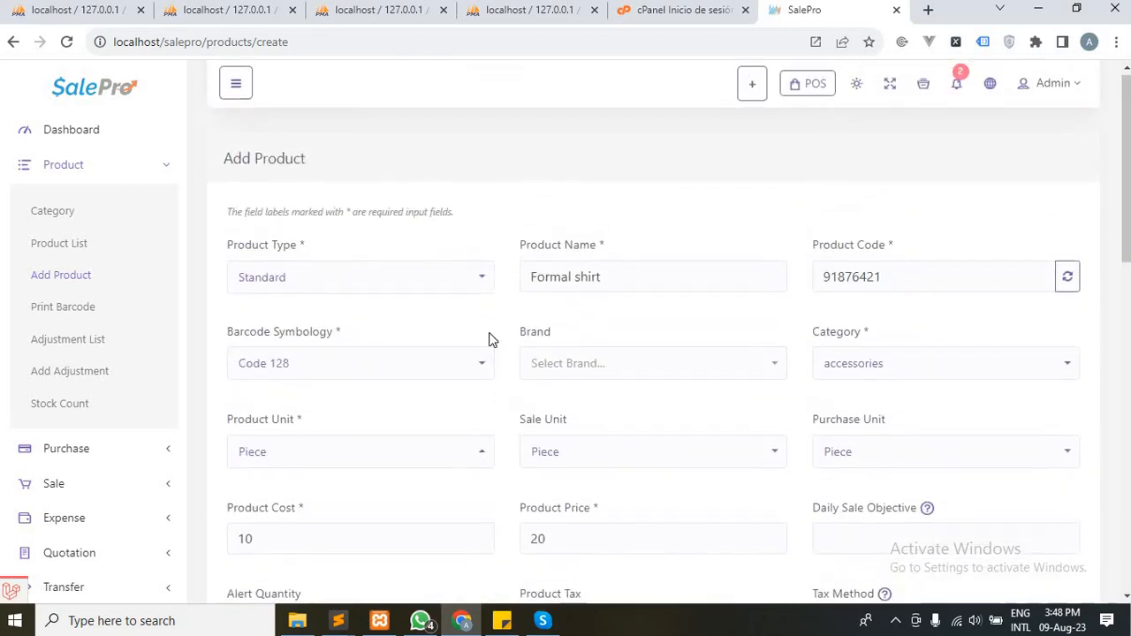
scroll(489, 334, "down", 1)
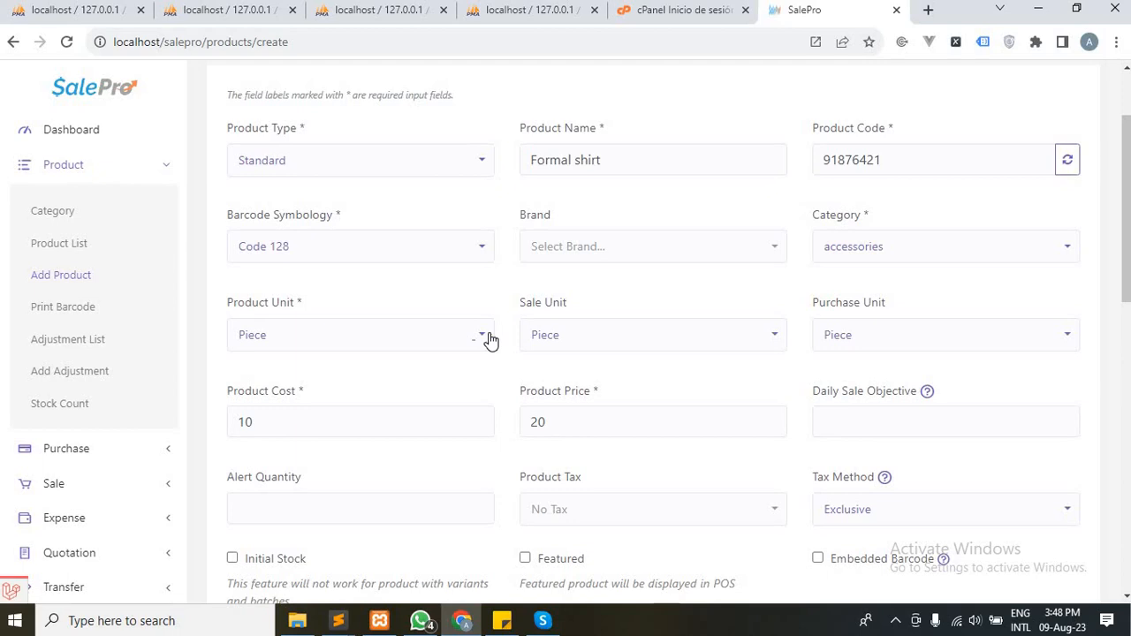
scroll(500, 416, "down", 5)
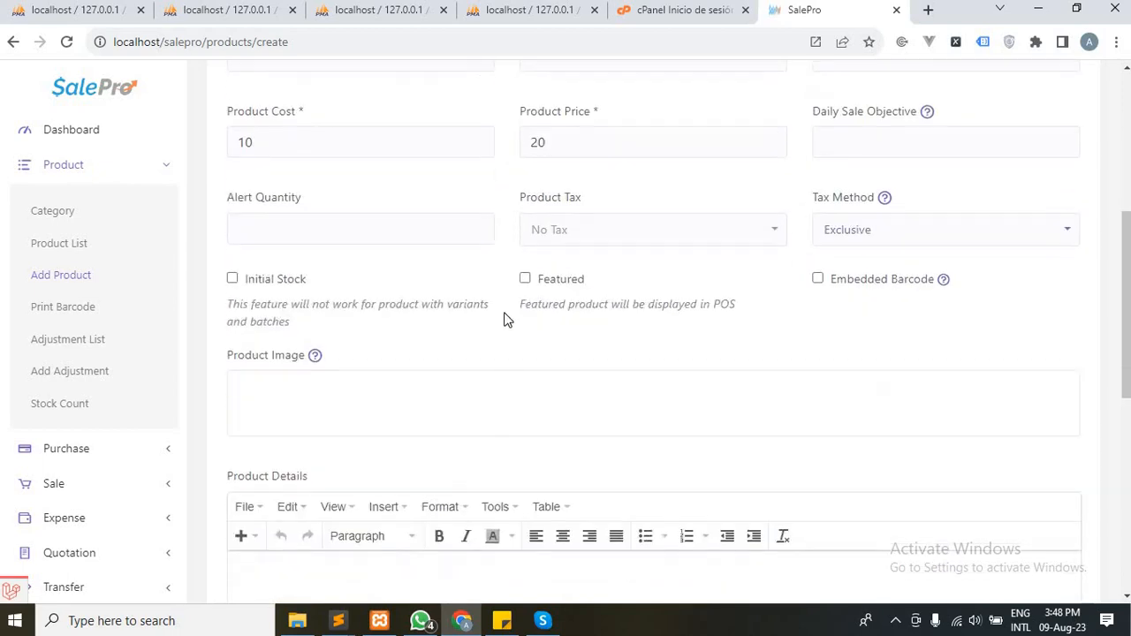
scroll(508, 274, "down", 3)
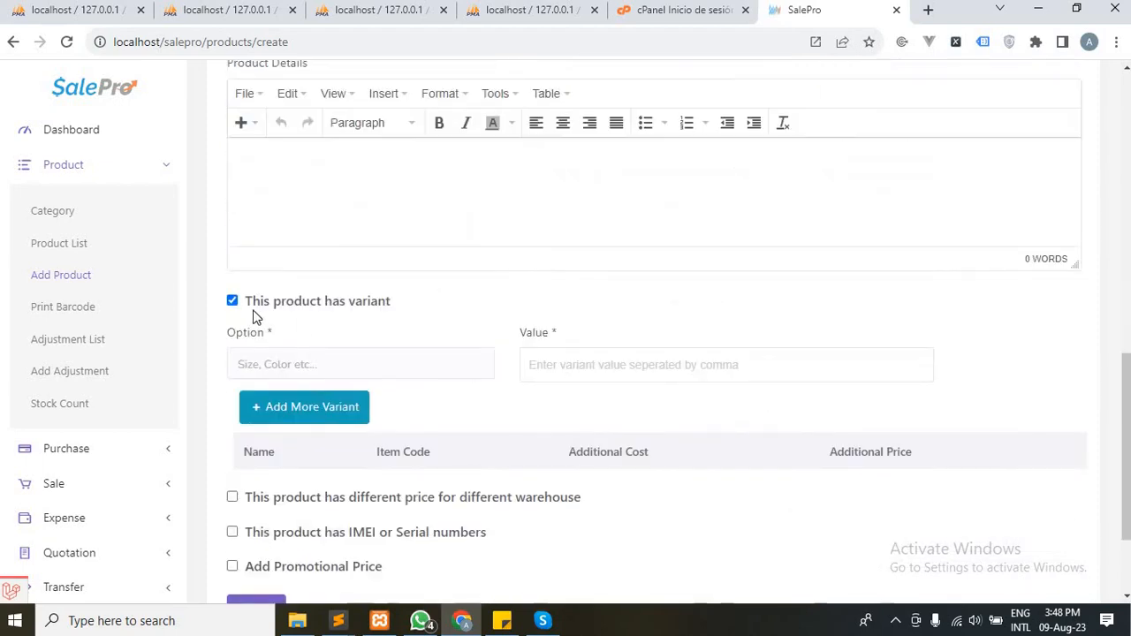
left_click(410, 365)
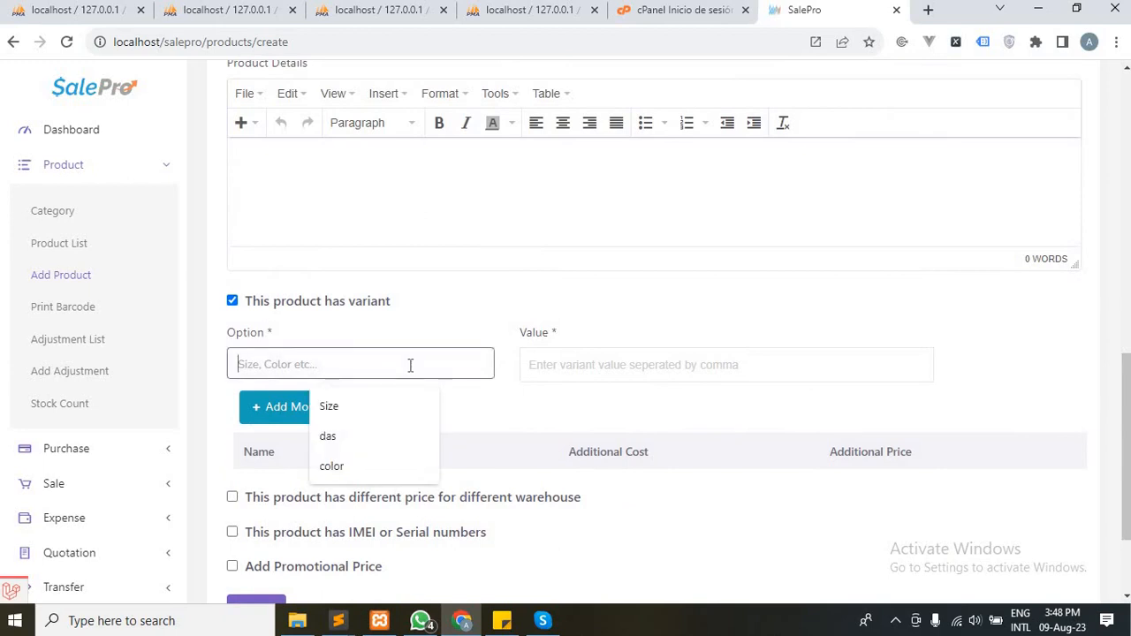
type("size")
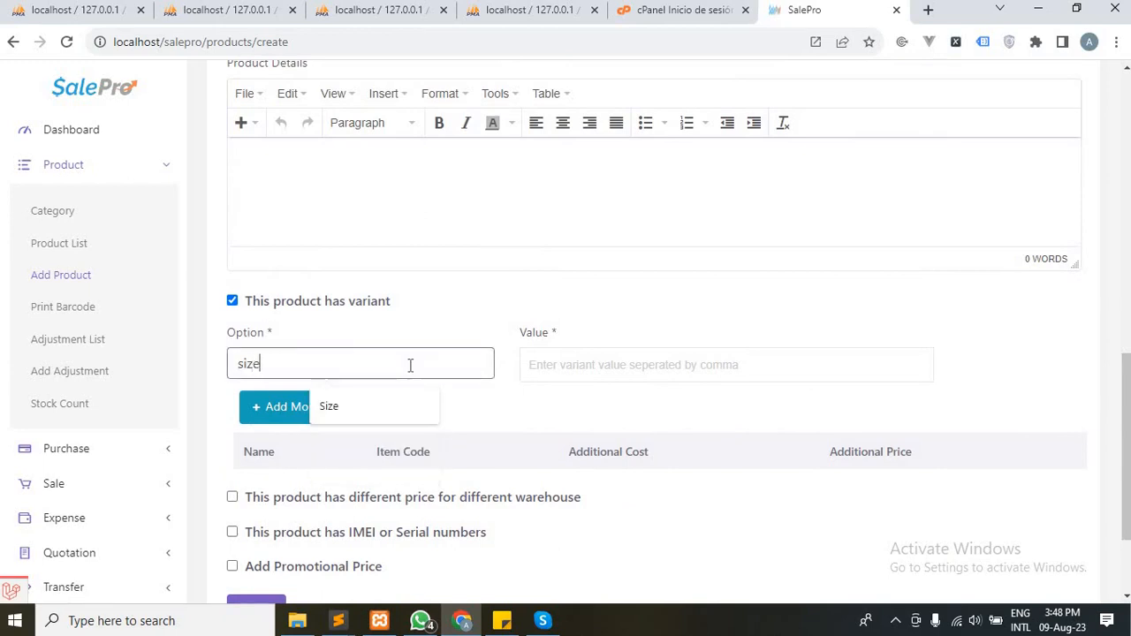
key("Tab")
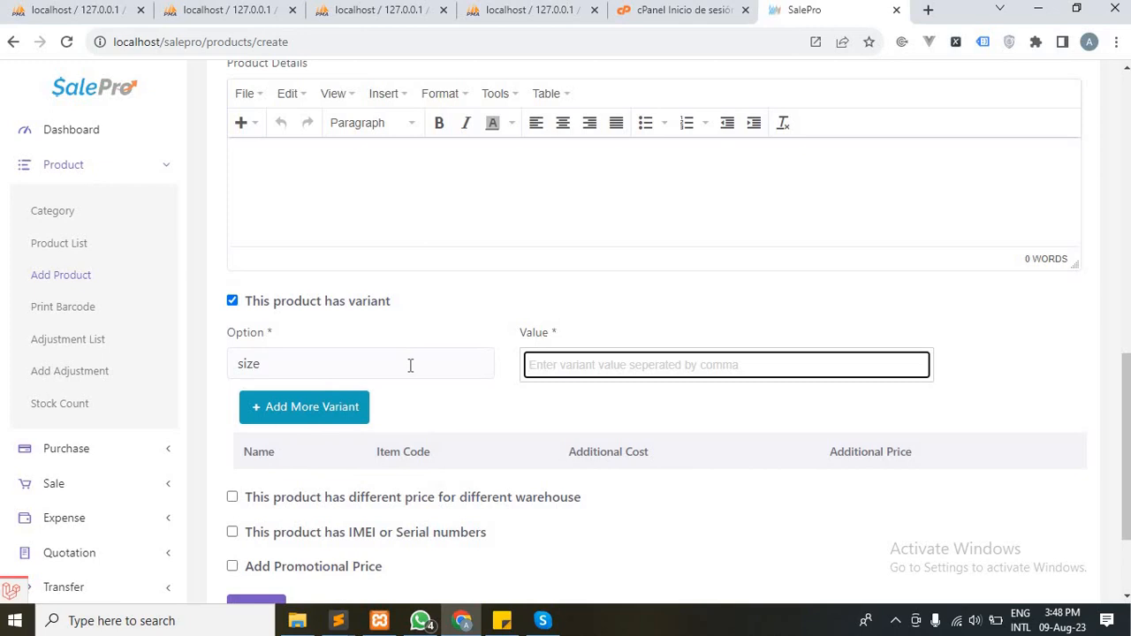
Step: Add s, m and l as the values of the size variant option
type("s,")
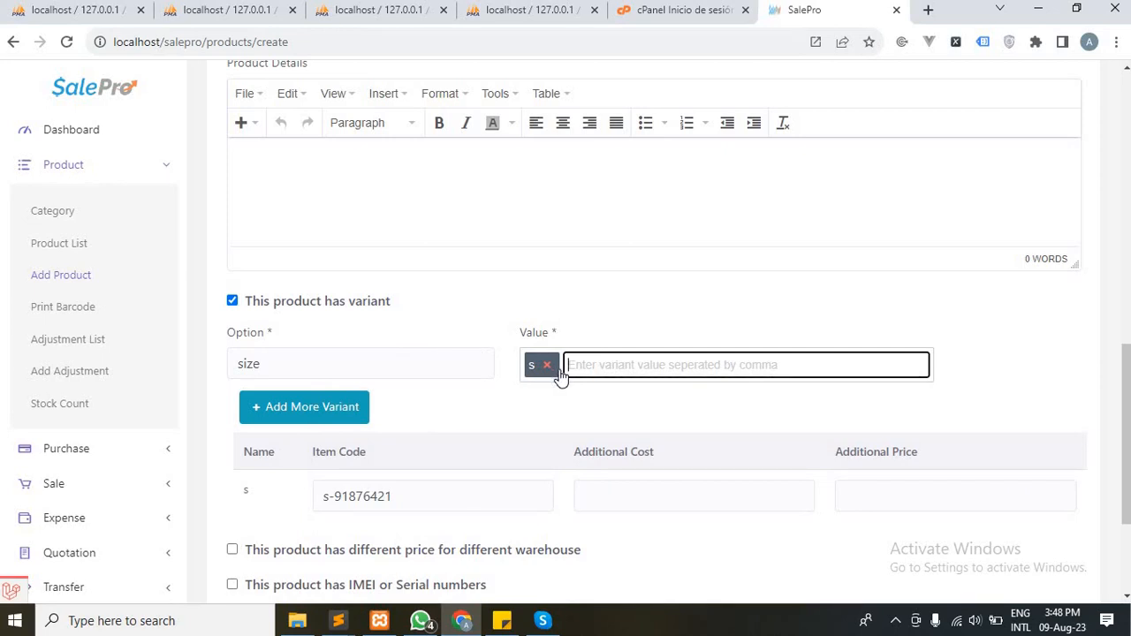
type("m")
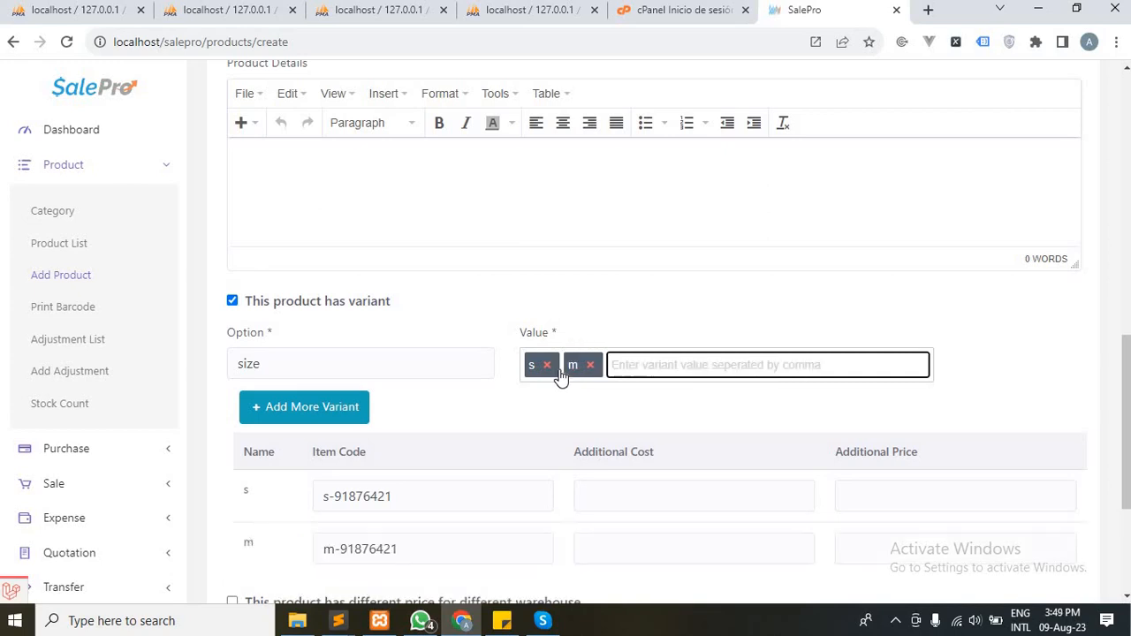
type(",l,")
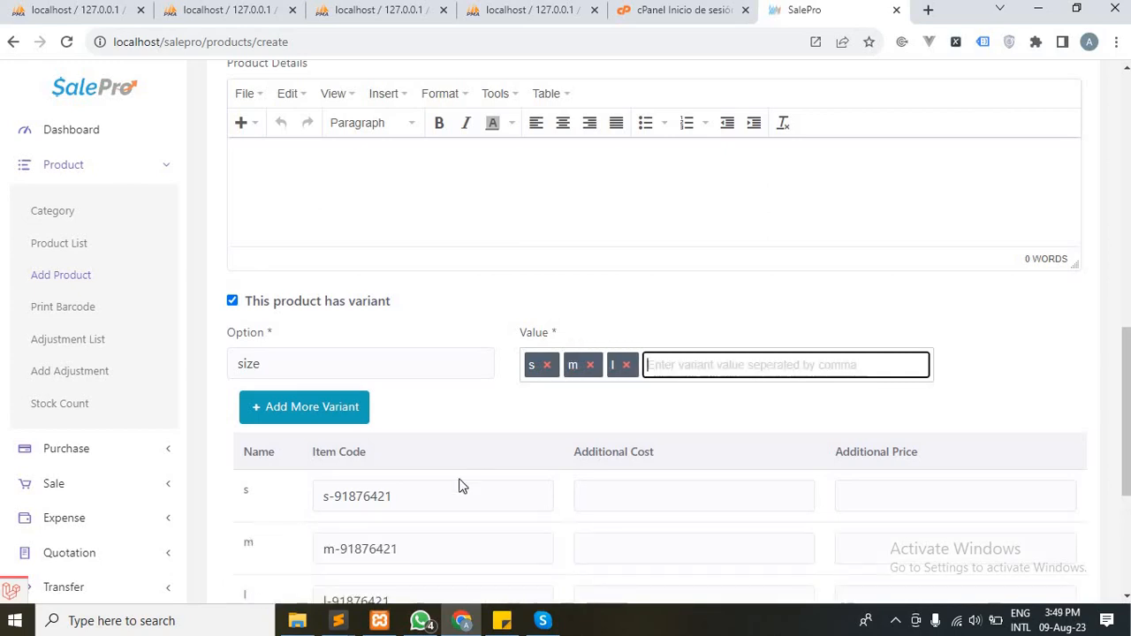
scroll(459, 486, "down", 1)
scroll(460, 485, "down", 1)
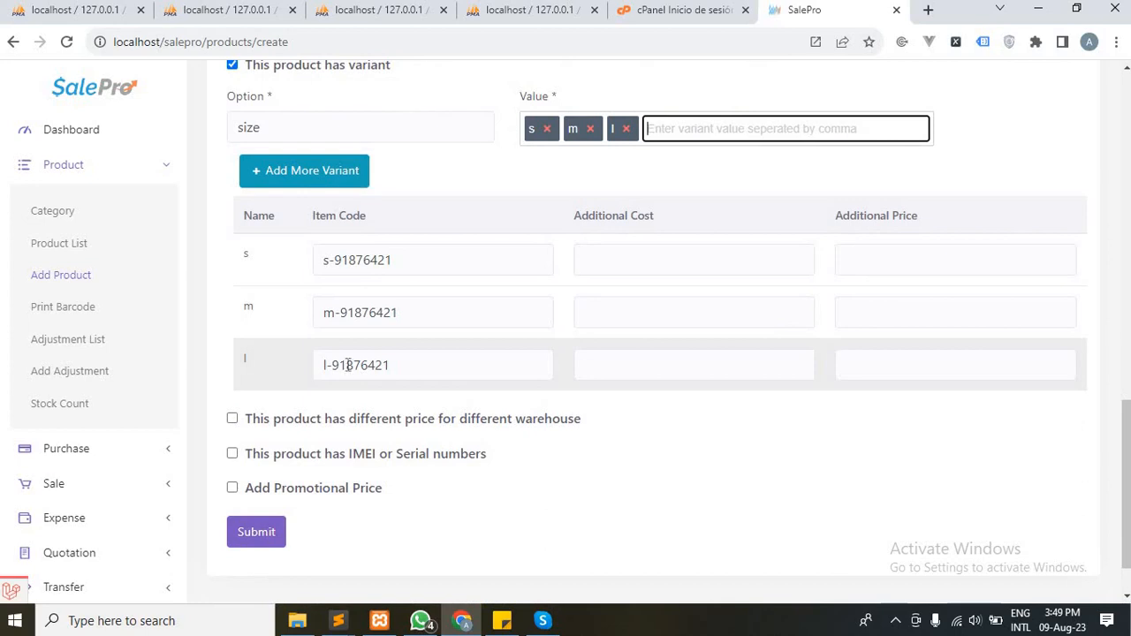
Step: Add a second variant option named "color" with the values white and blue
left_click(352, 182)
left_click(352, 209)
type("color")
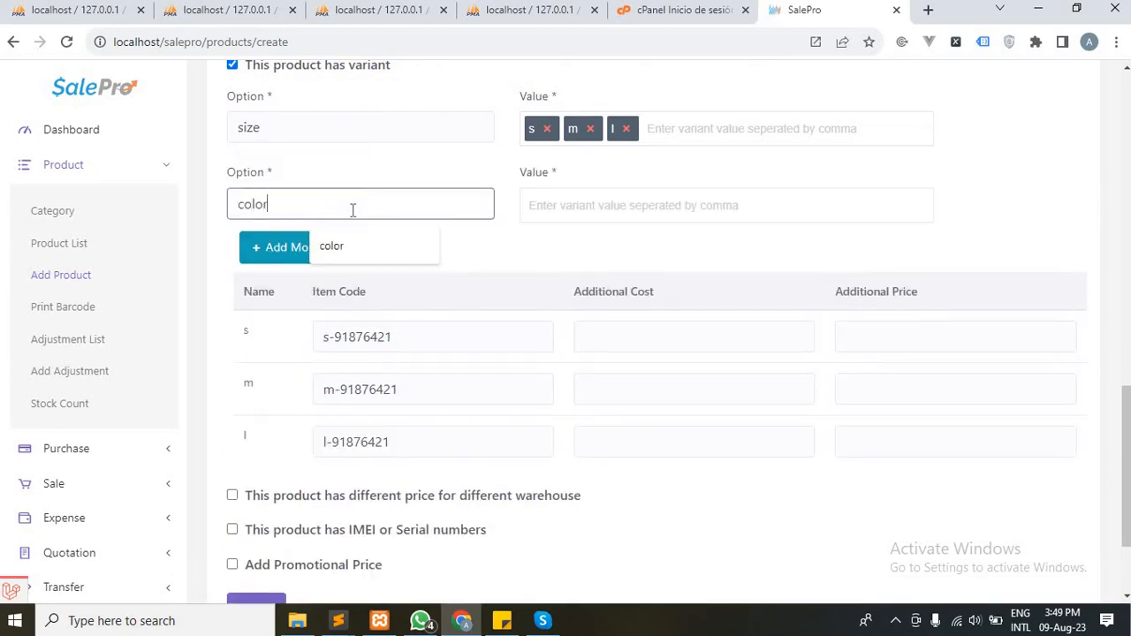
key("Tab")
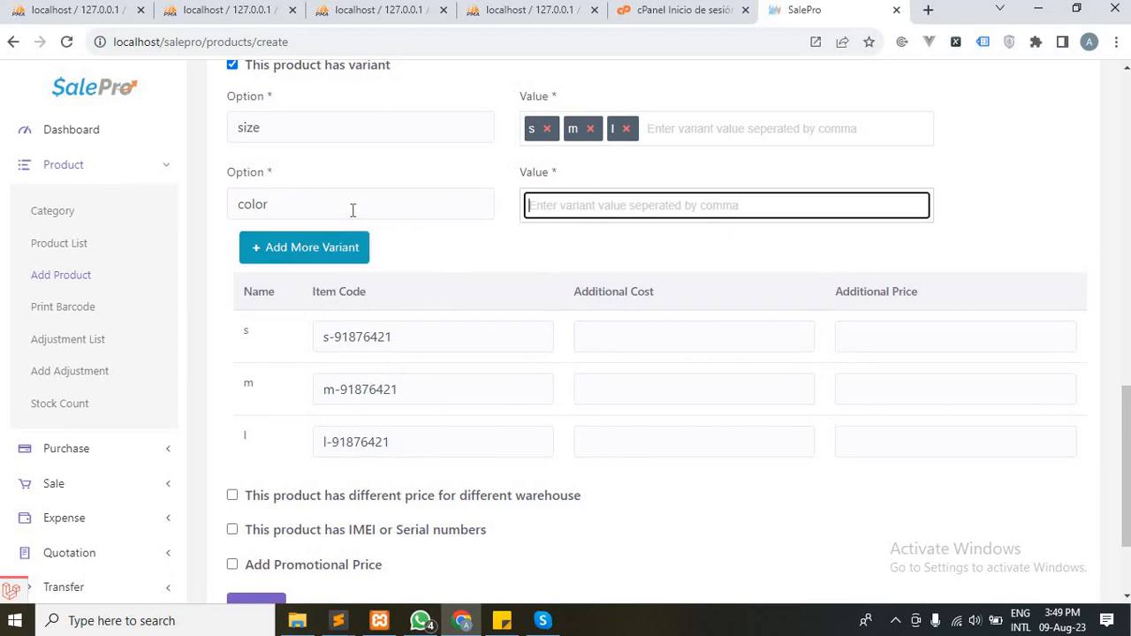
type("white")
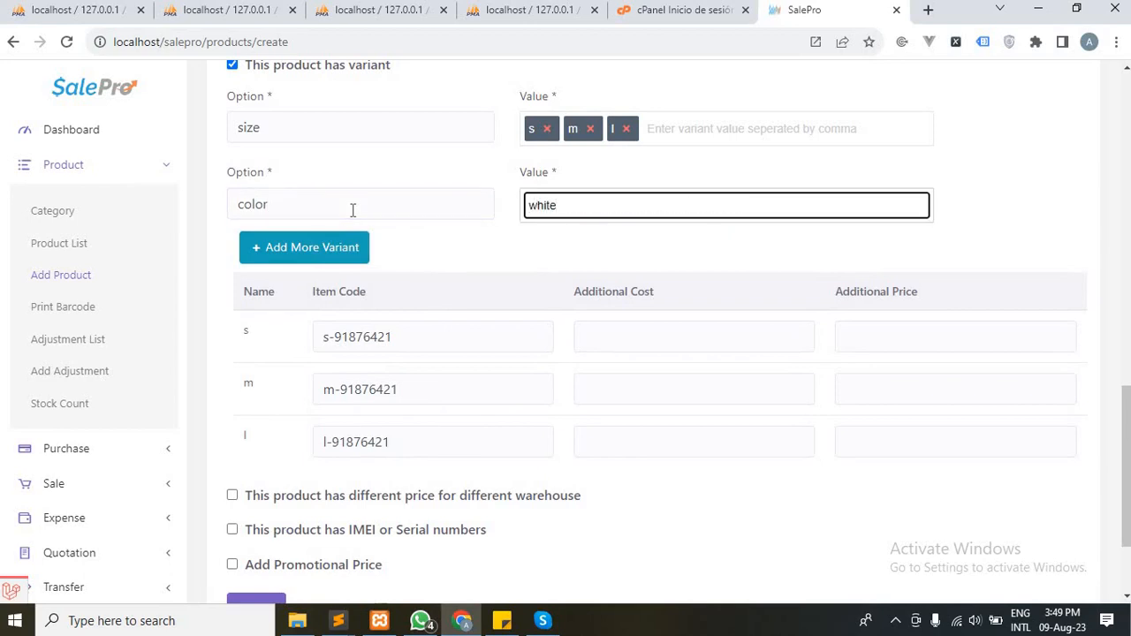
key("Return")
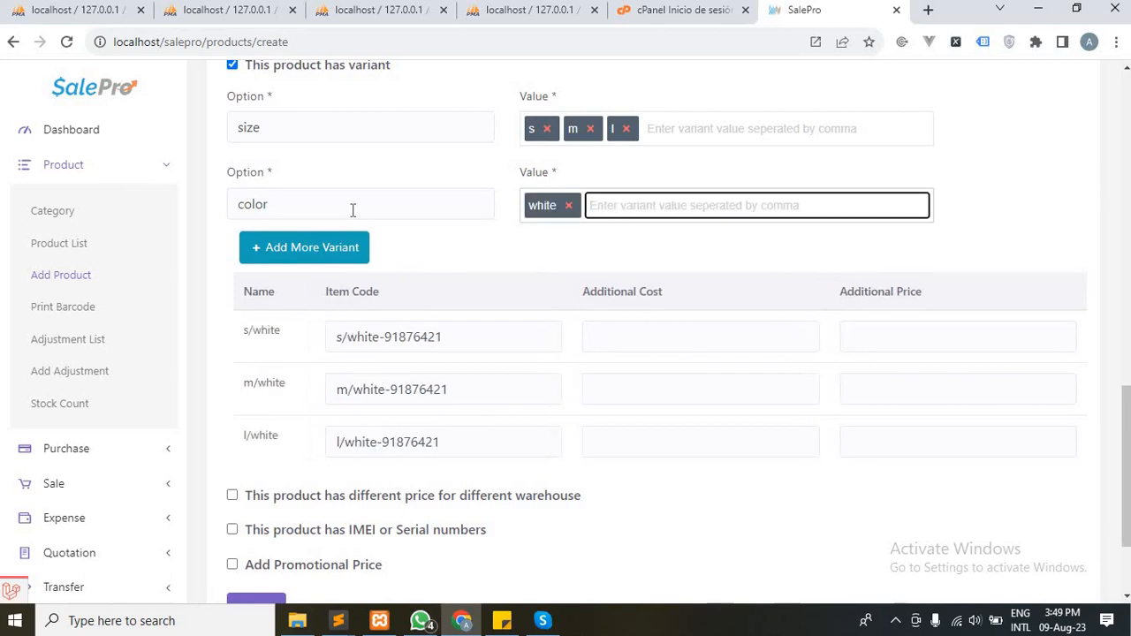
double_click(267, 330)
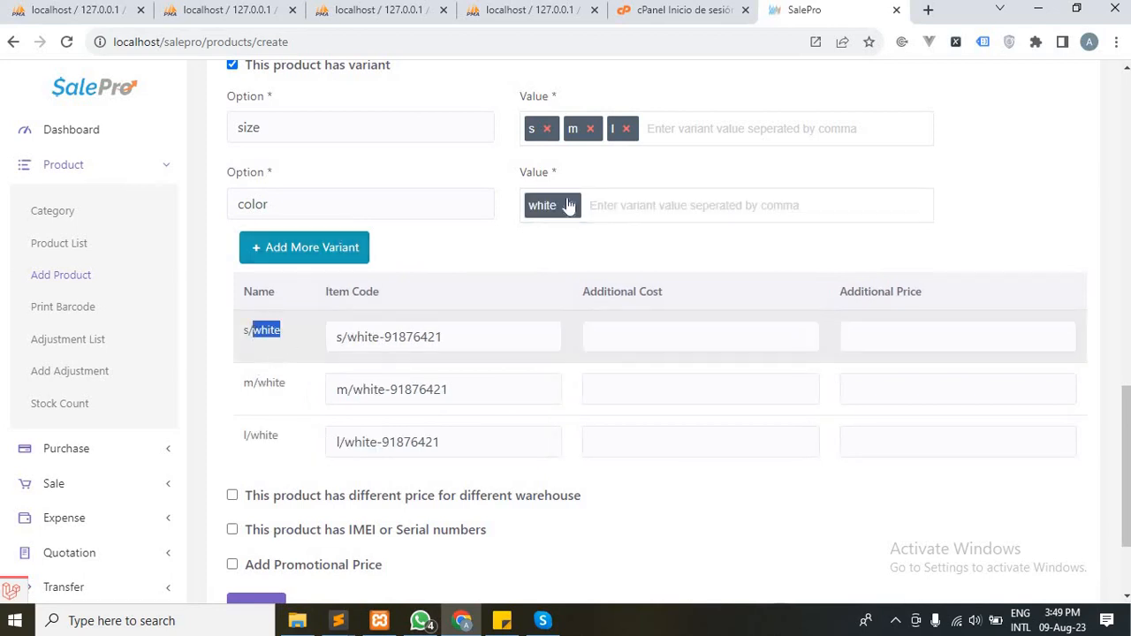
left_click(612, 203)
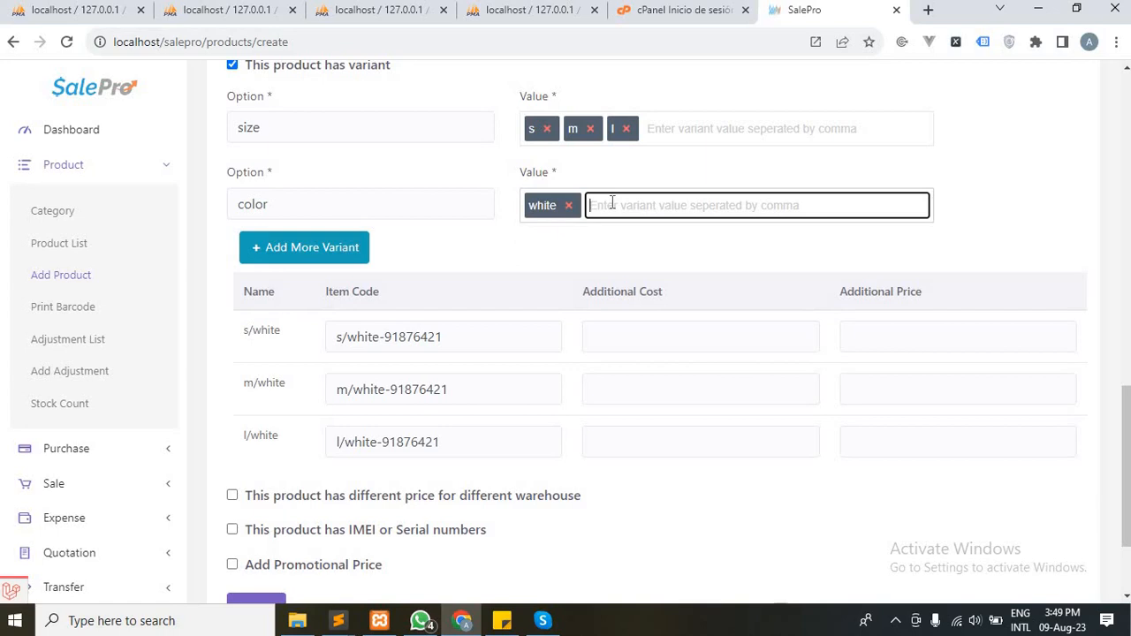
type("blue")
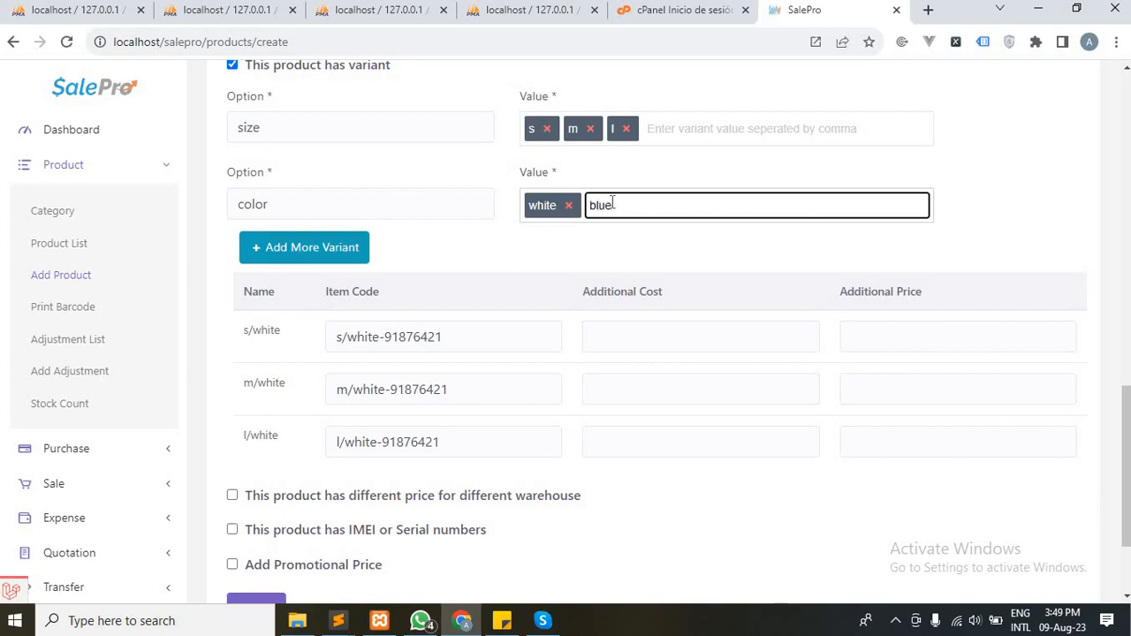
key("Return")
Step: Examine the generated size/color combinations, their additional cost and price fields, and the product's base cost and price
scroll(351, 402, "down", 1)
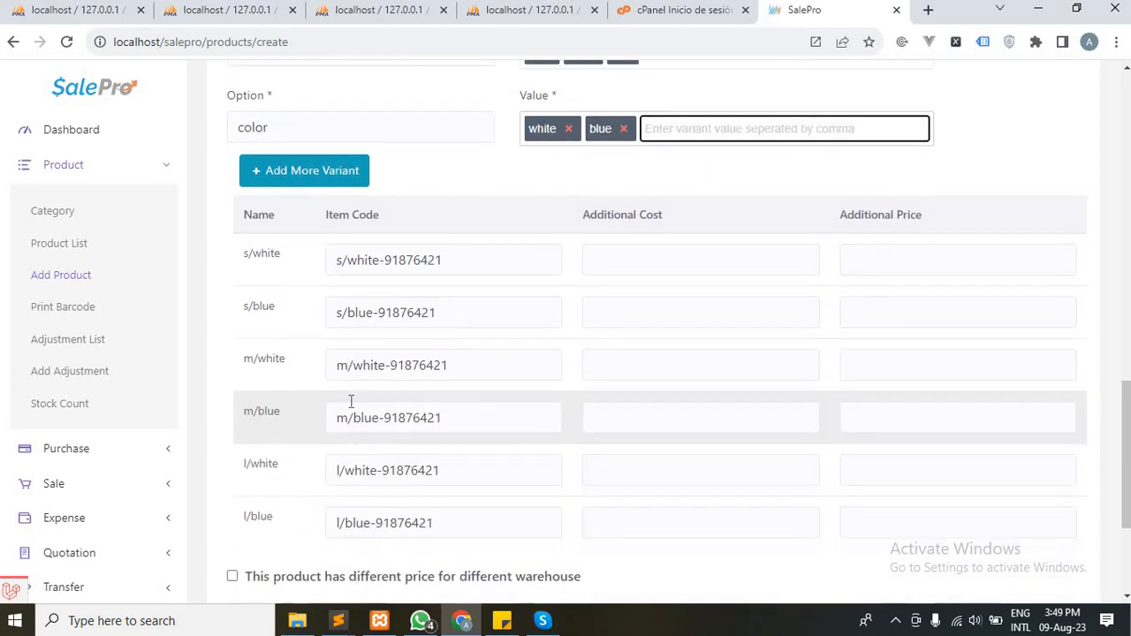
scroll(315, 457, "down", 3)
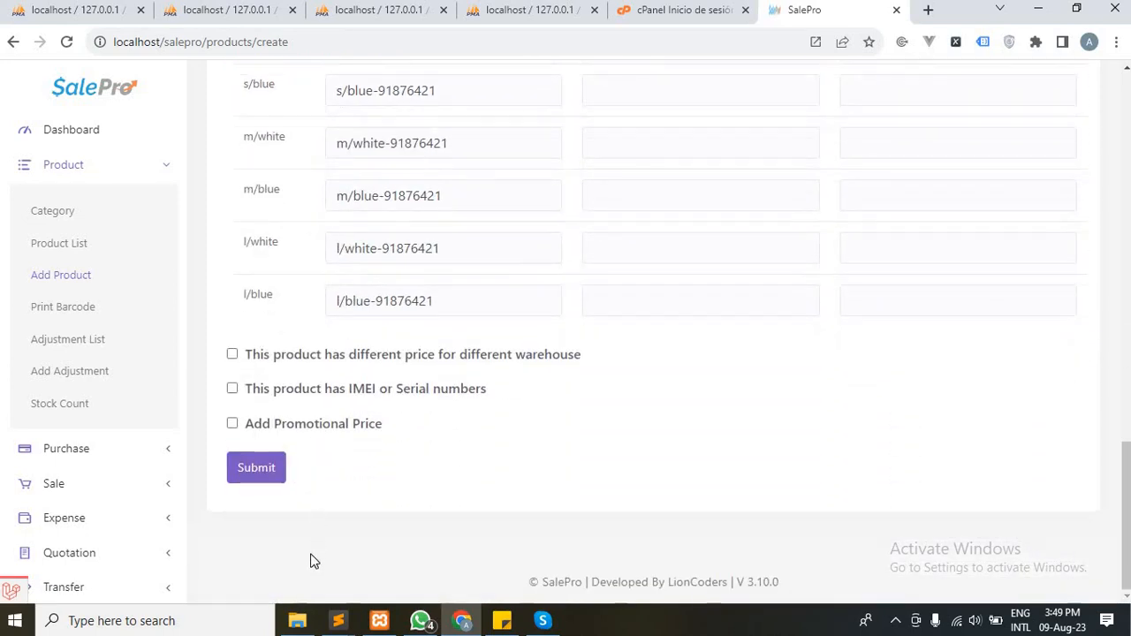
scroll(384, 339, "up", 2)
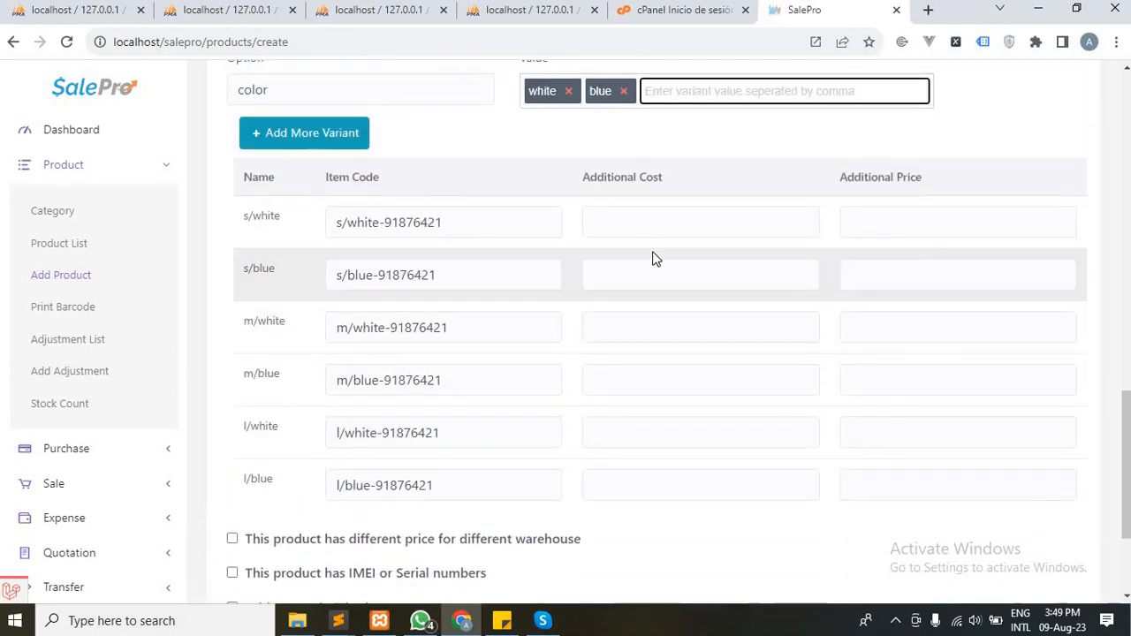
scroll(655, 259, "up", 1)
left_click(657, 307)
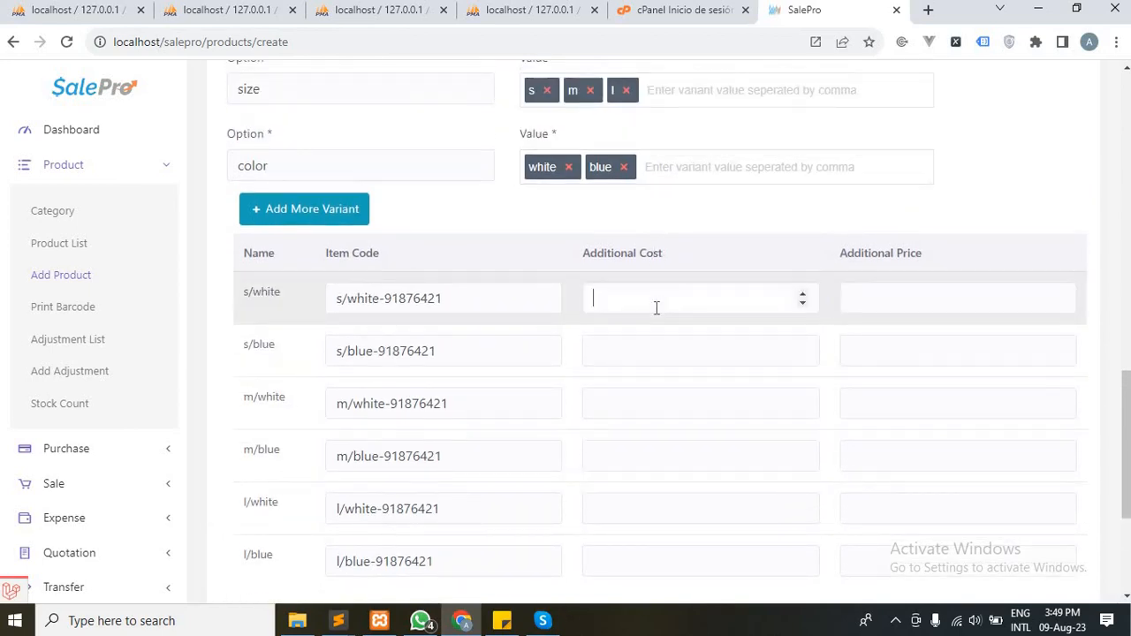
left_click(885, 297)
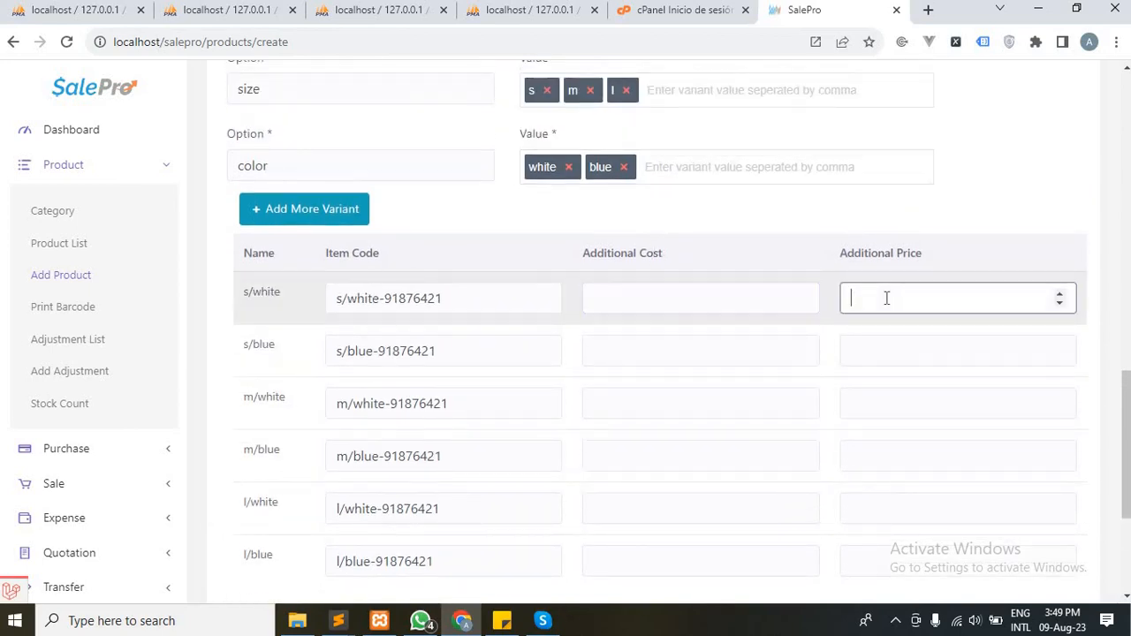
scroll(1000, 224, "up", 1)
scroll(999, 226, "up", 1)
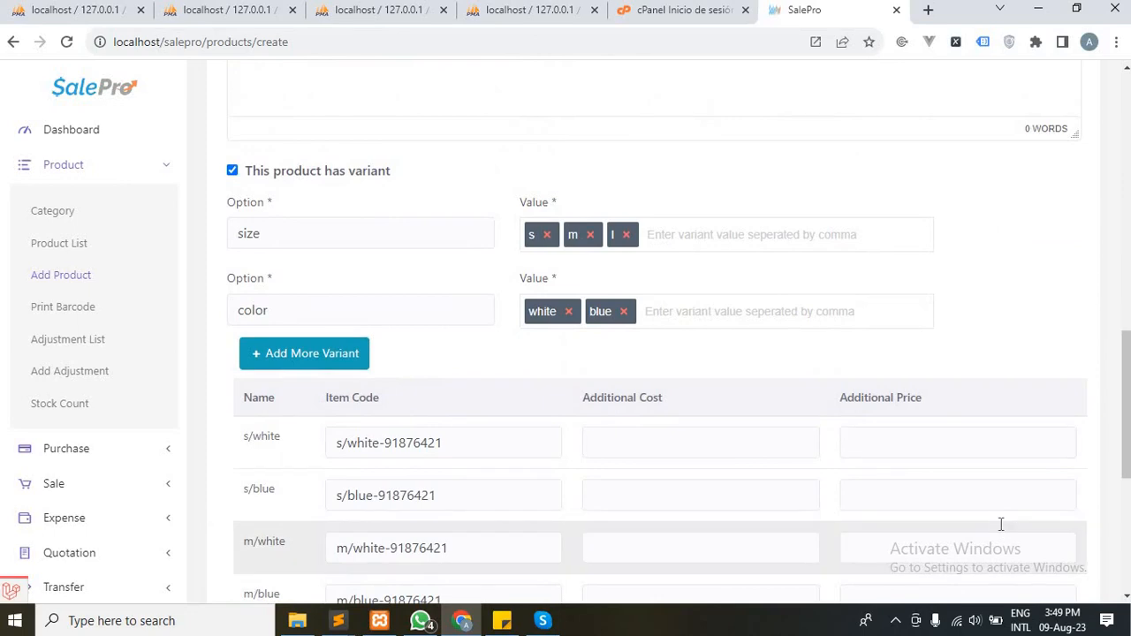
scroll(976, 354, "up", 5)
scroll(976, 354, "up", 3)
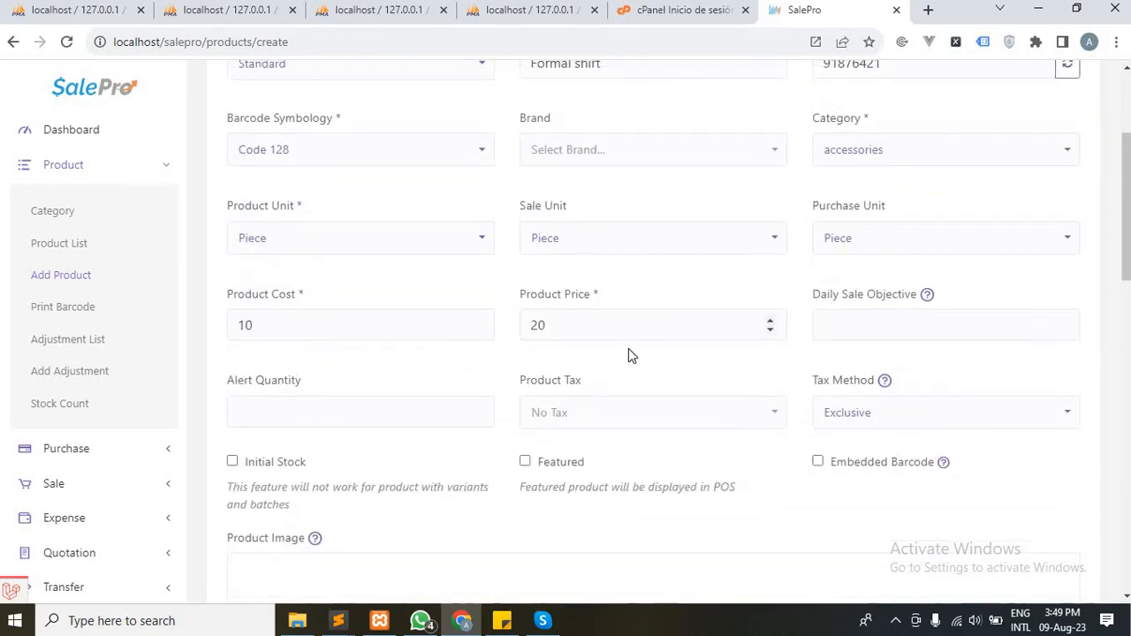
scroll(634, 348, "down", 8)
scroll(632, 350, "down", 2)
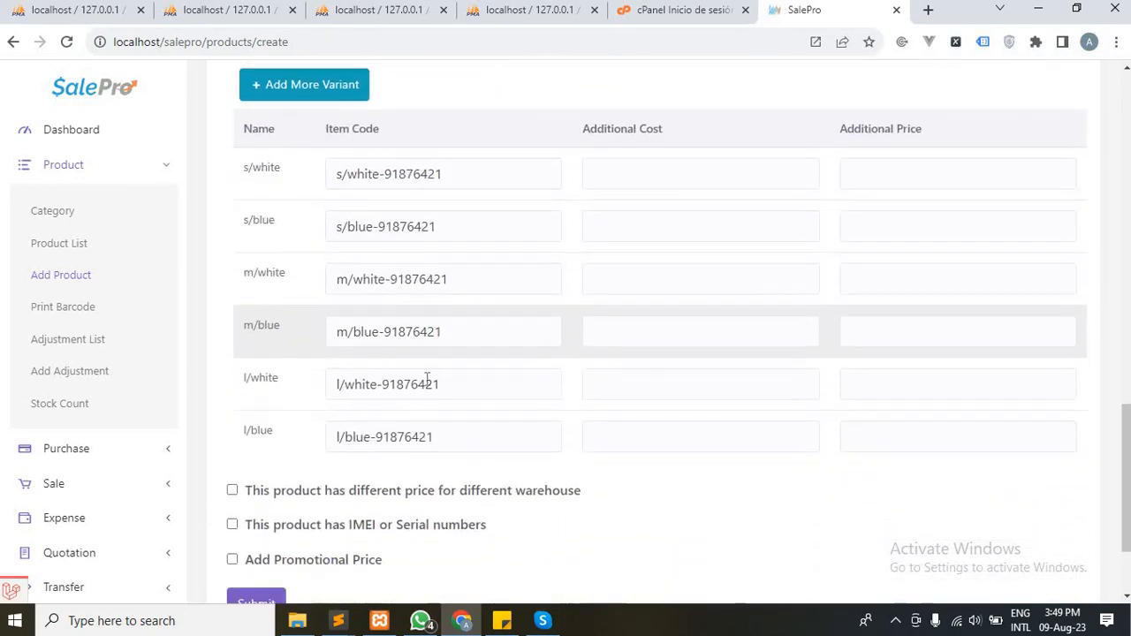
Step: Set the l/white variant's additional cost to 5 and its additional price to 10
left_click(628, 392)
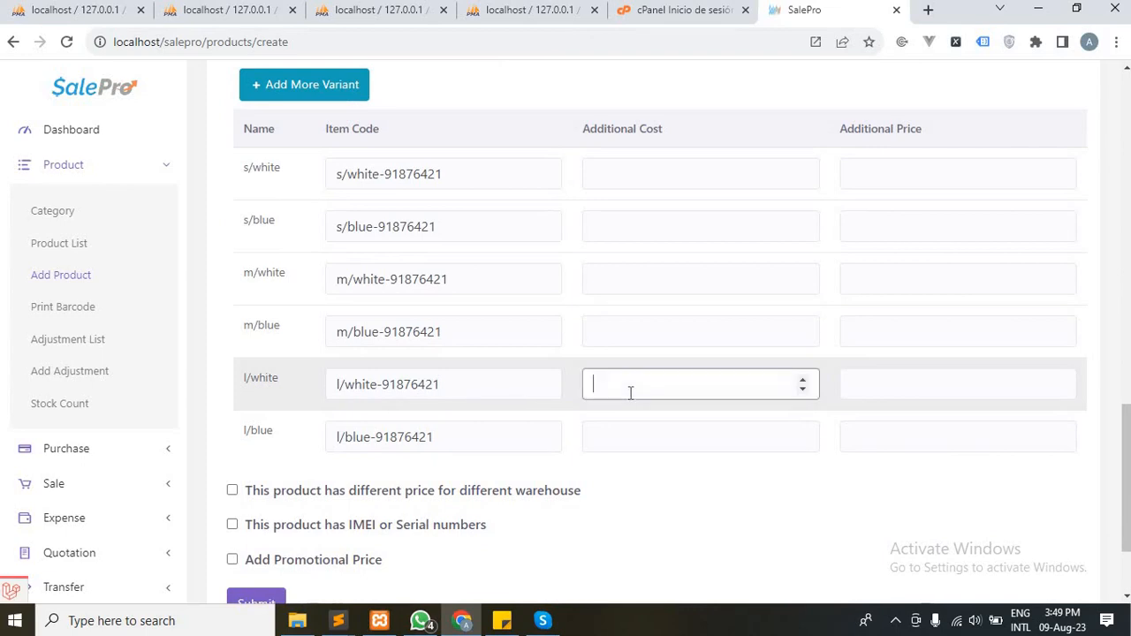
type("5")
key("Tab")
type("10")
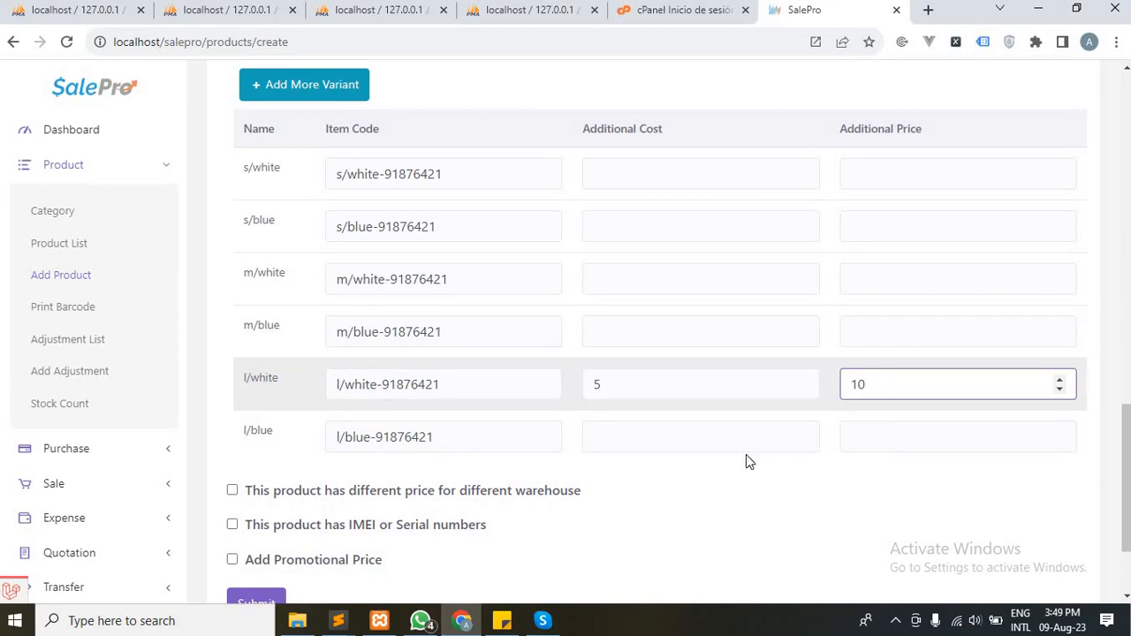
Step: Set the l/blue variant's additional cost to 5 and additional price to 10, and submit the product
left_click(720, 443)
type("5")
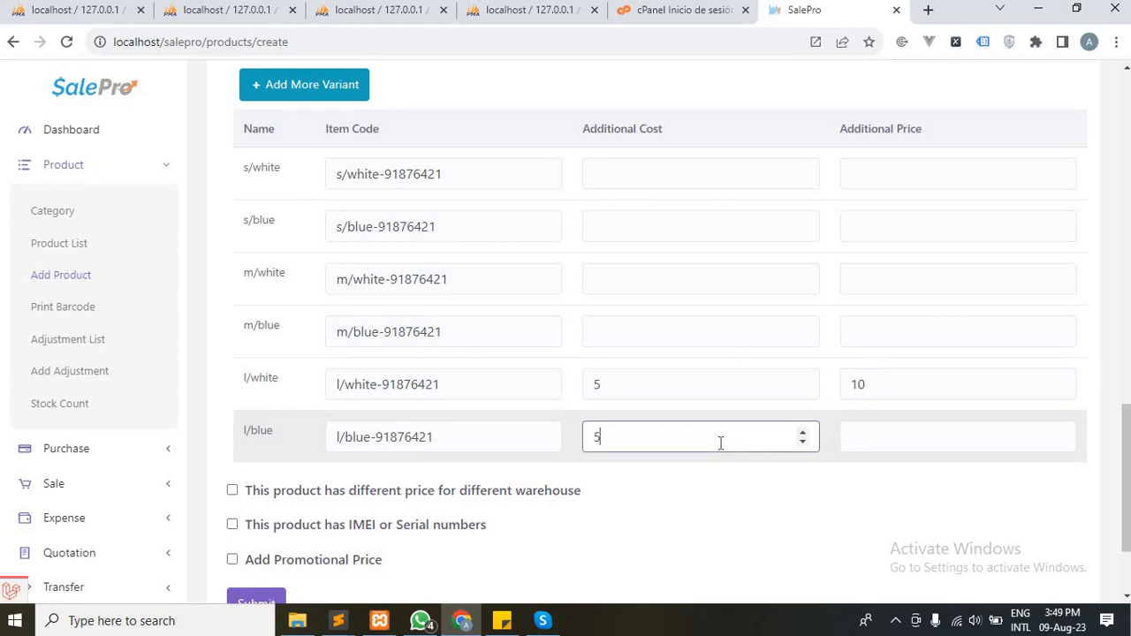
key("Tab")
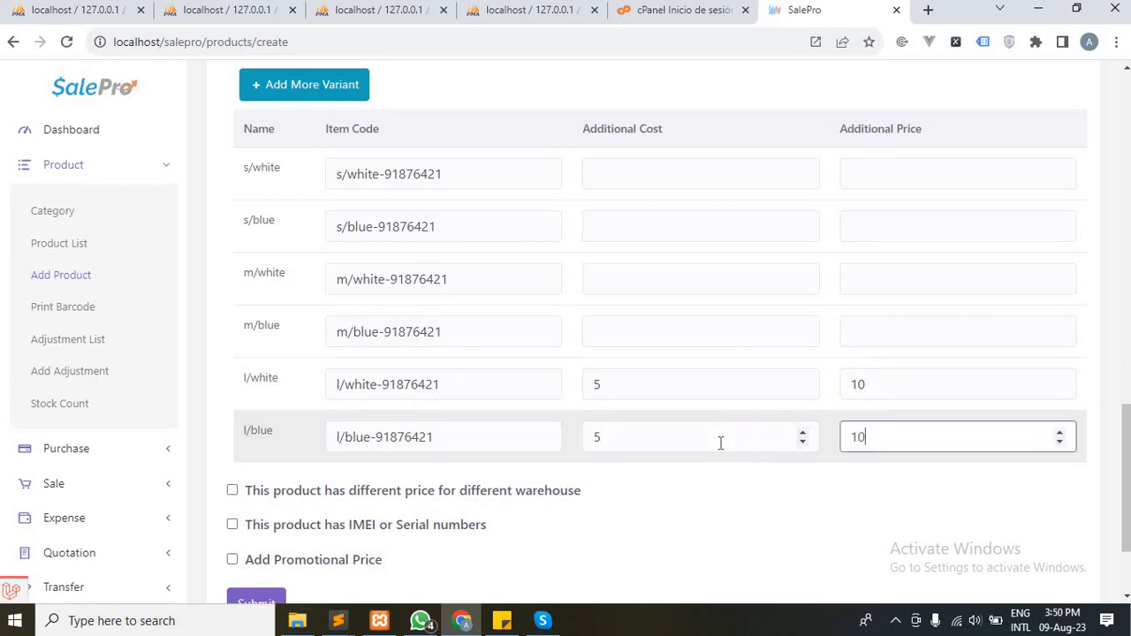
scroll(834, 500, "down", 3)
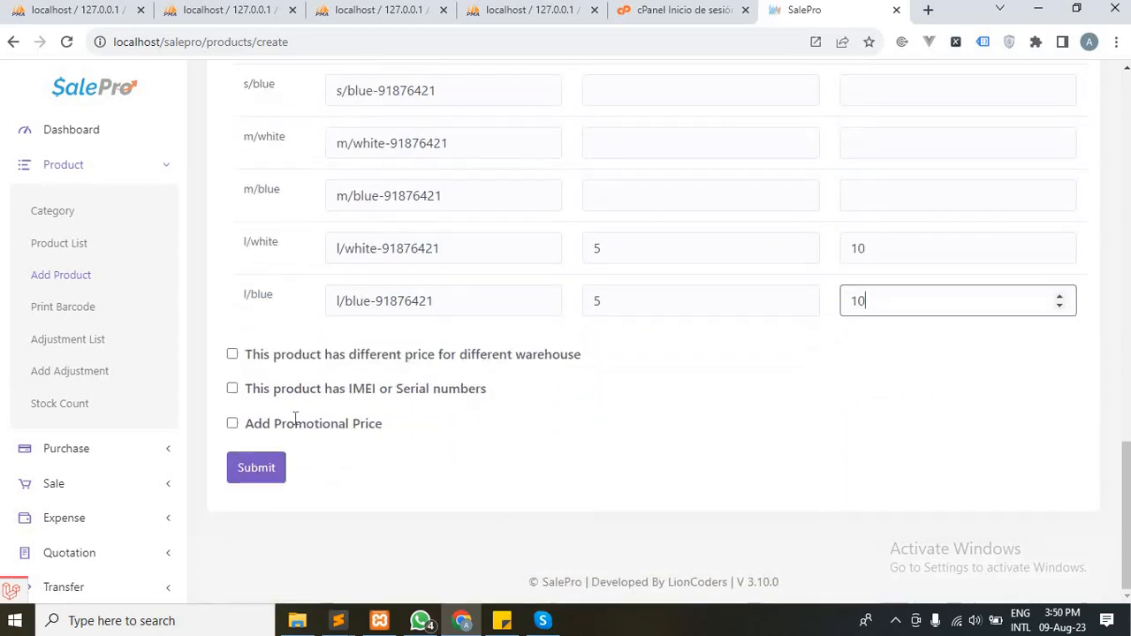
left_click(250, 478)
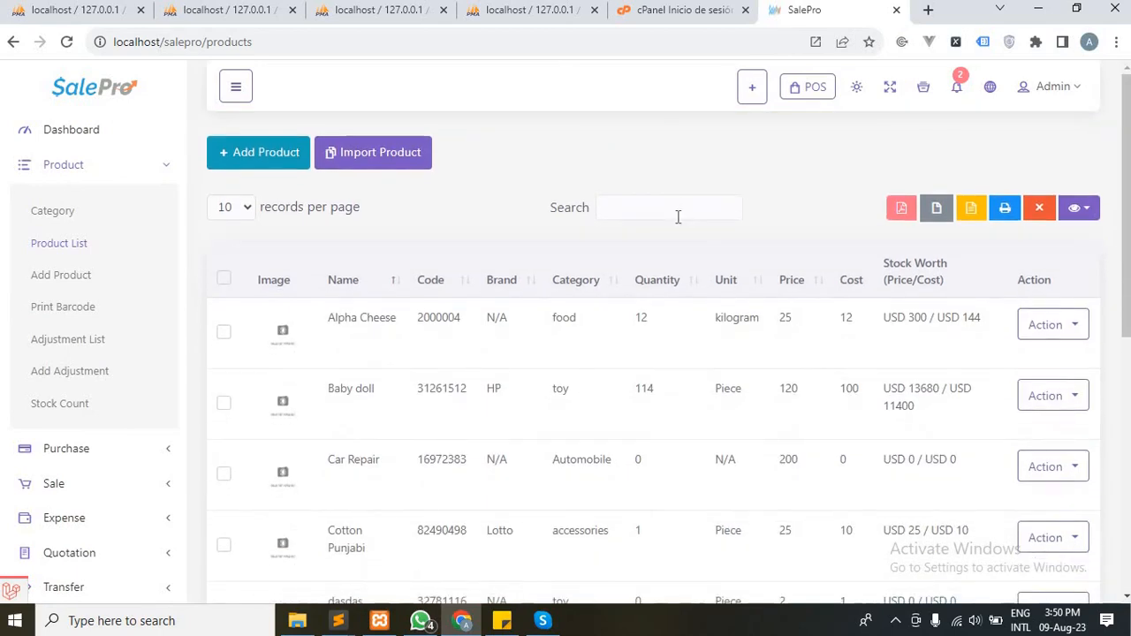
Step: Search the product list for "form" and open the details of the Formal shirt
left_click(678, 208)
type("form")
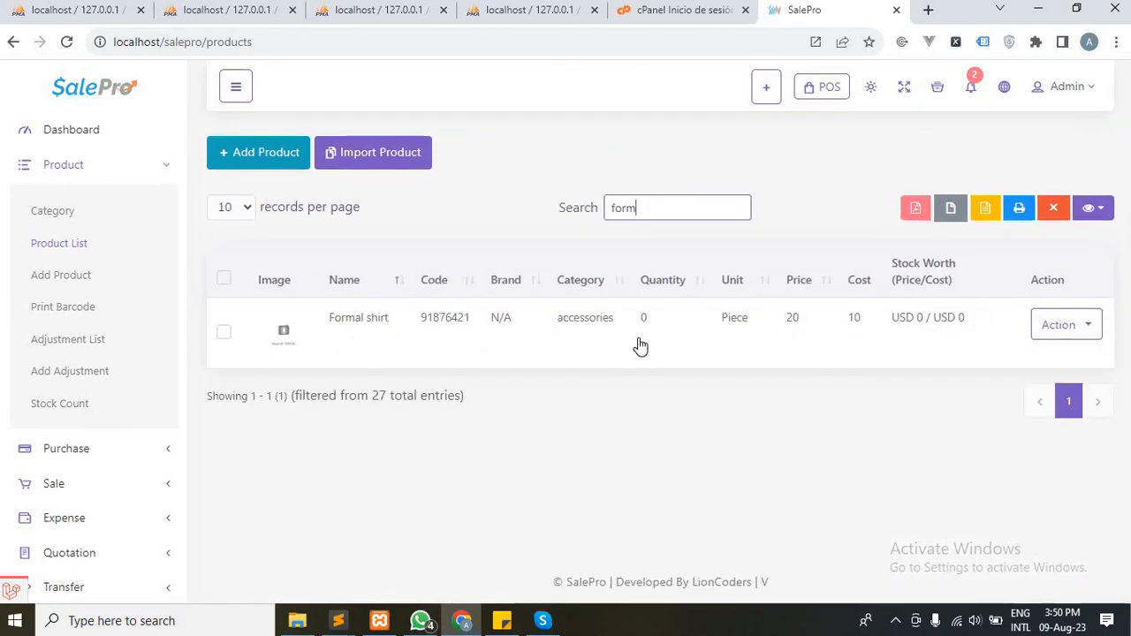
left_click(640, 343)
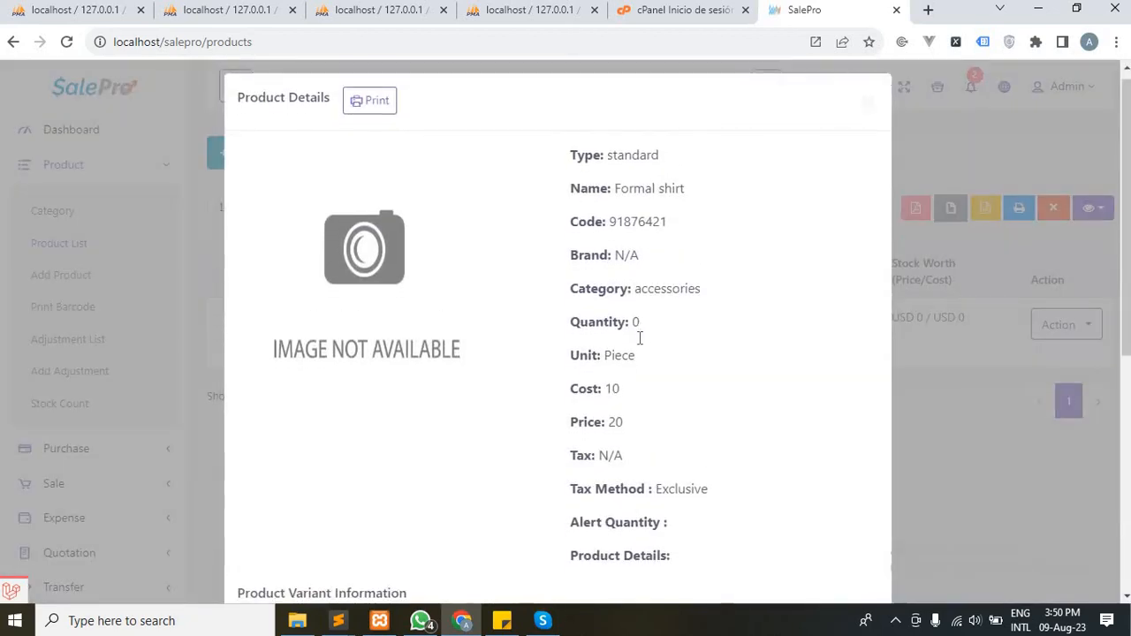
Step: Review the additional costs and prices in the Formal shirt's variant information, and close the product details
scroll(640, 343, "down", 5)
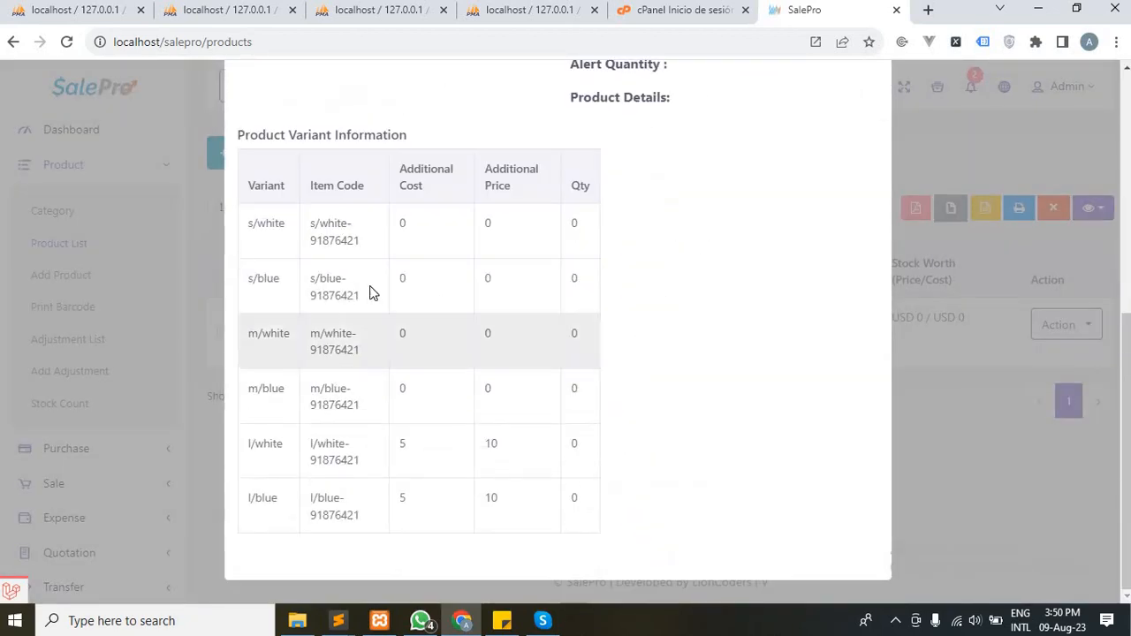
left_click_drag(247, 225, 549, 500)
left_click(345, 449)
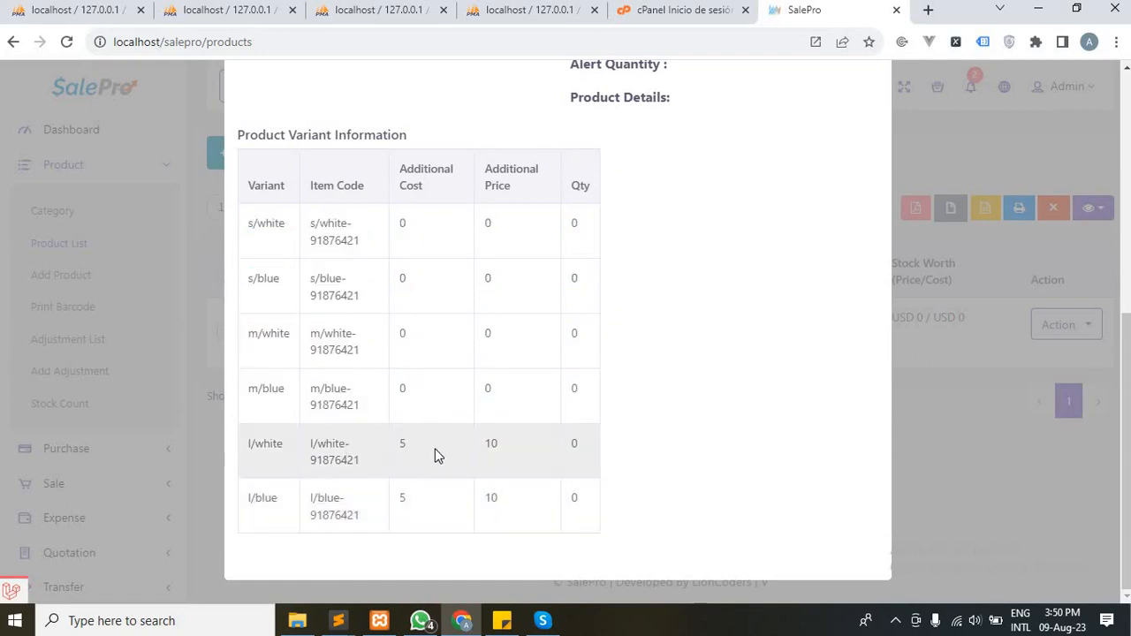
scroll(581, 438, "up", 4)
scroll(692, 268, "up", 2)
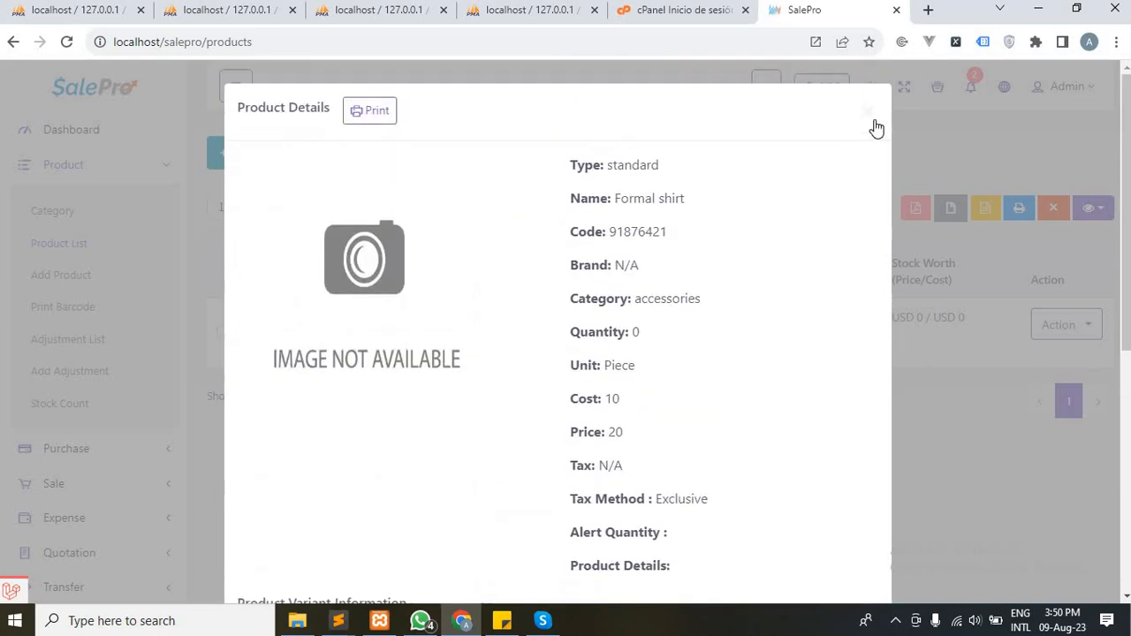
left_click(876, 127)
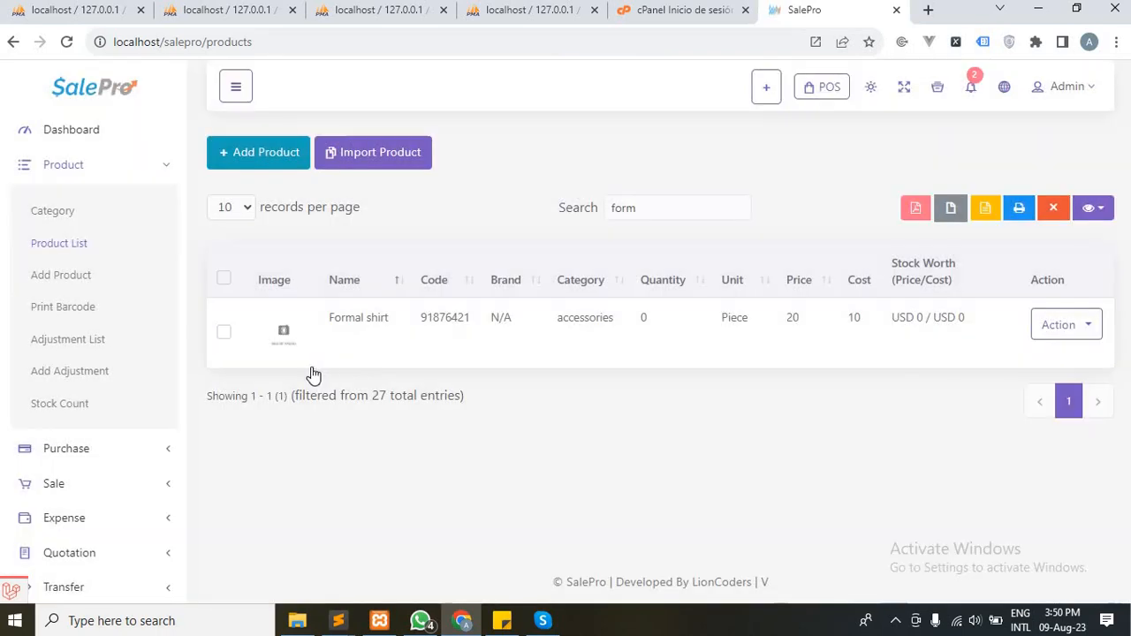
Step: Open the Add Purchase form in a new browser tab and select warehouse 1 as the purchase's warehouse
left_click(100, 458)
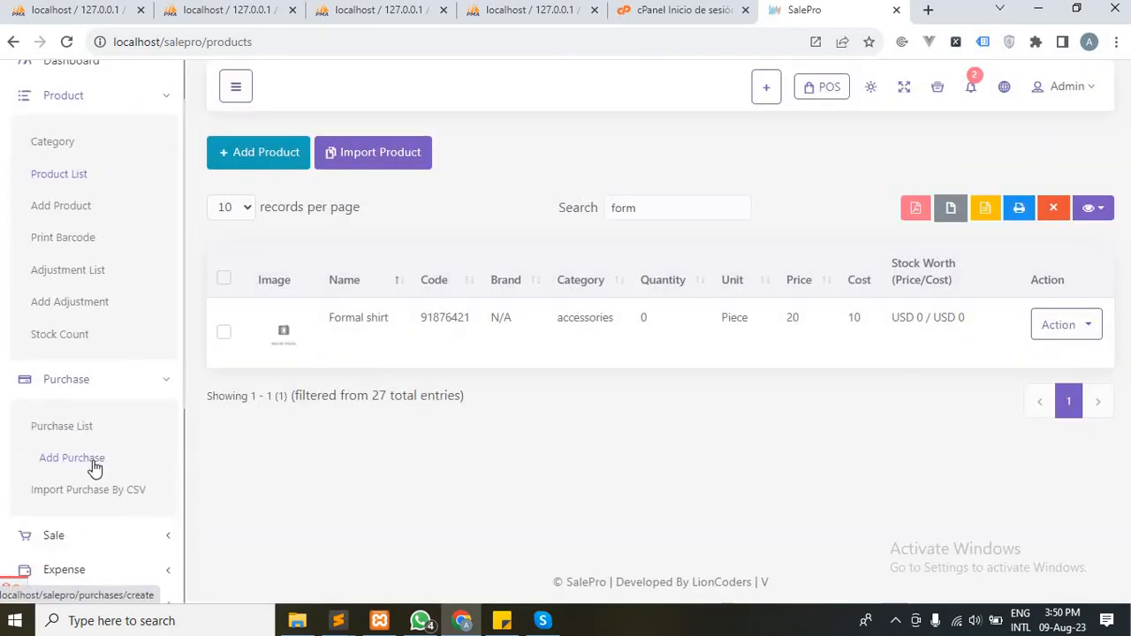
right_click(93, 461)
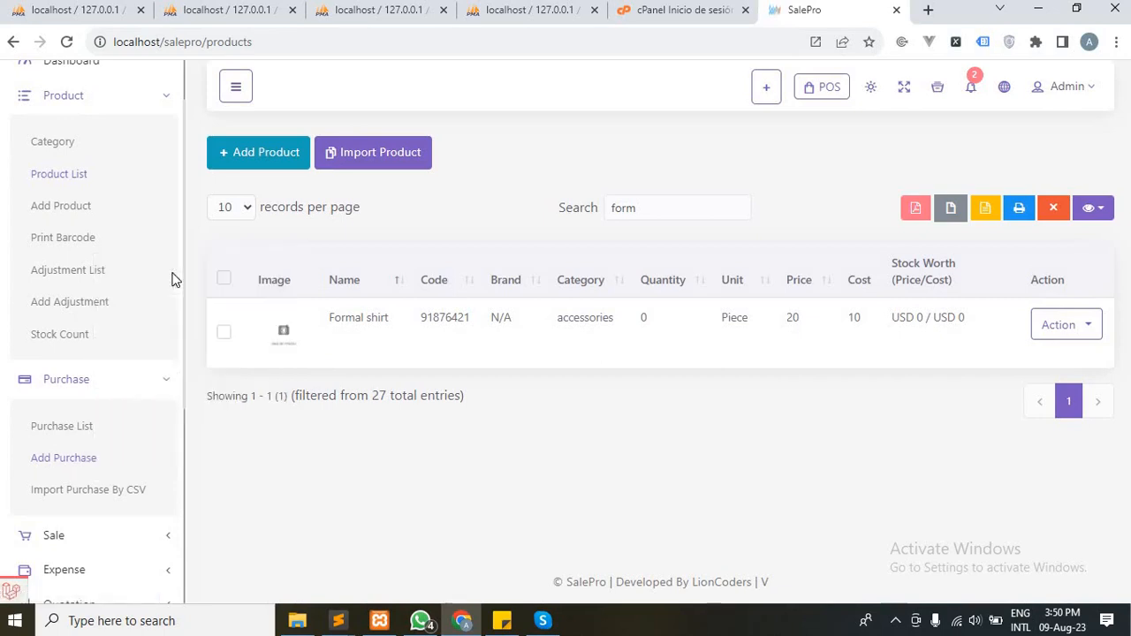
left_click(173, 268)
left_click(842, 11)
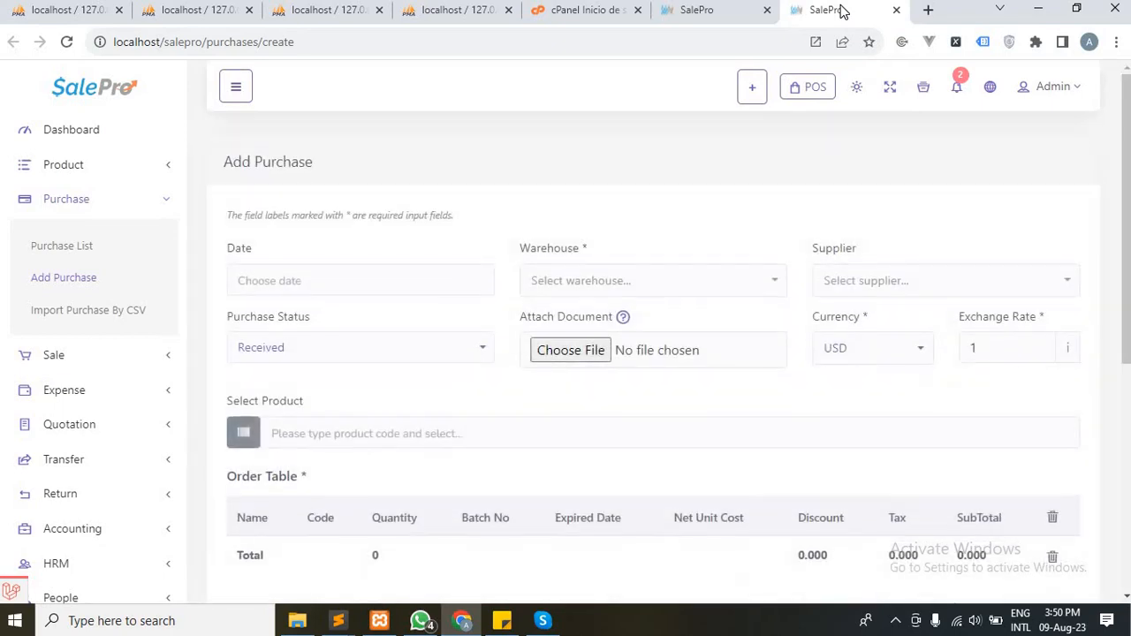
left_click(692, 280)
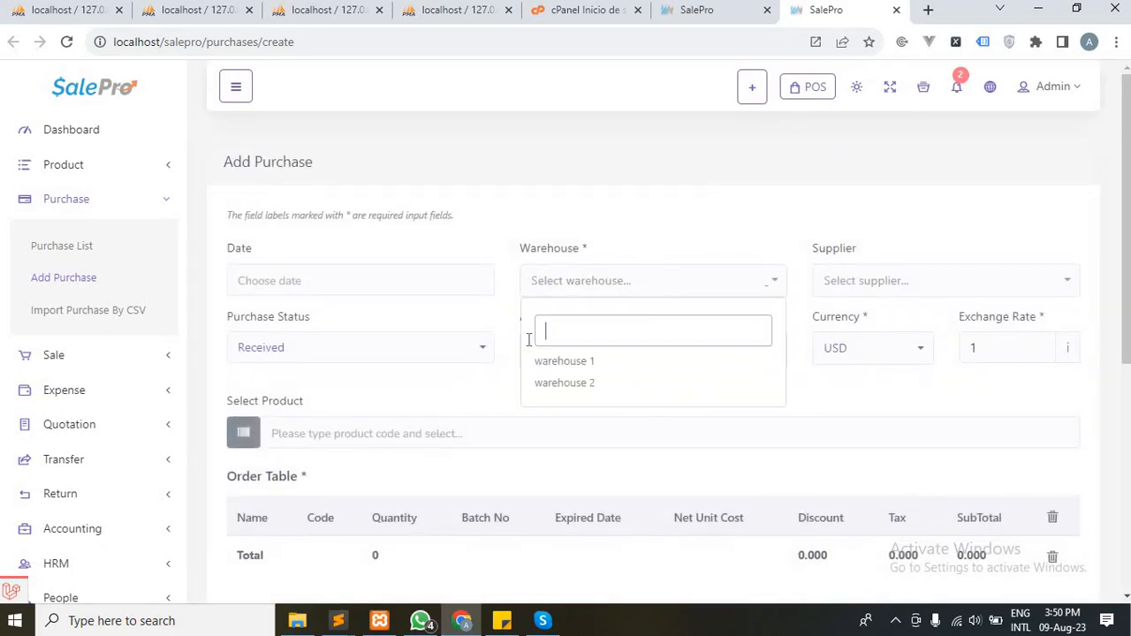
left_click(565, 361)
Step: Search for the Formal shirt with "fo" and add its s/white variant to the purchase's order table
scroll(776, 298, "down", 2)
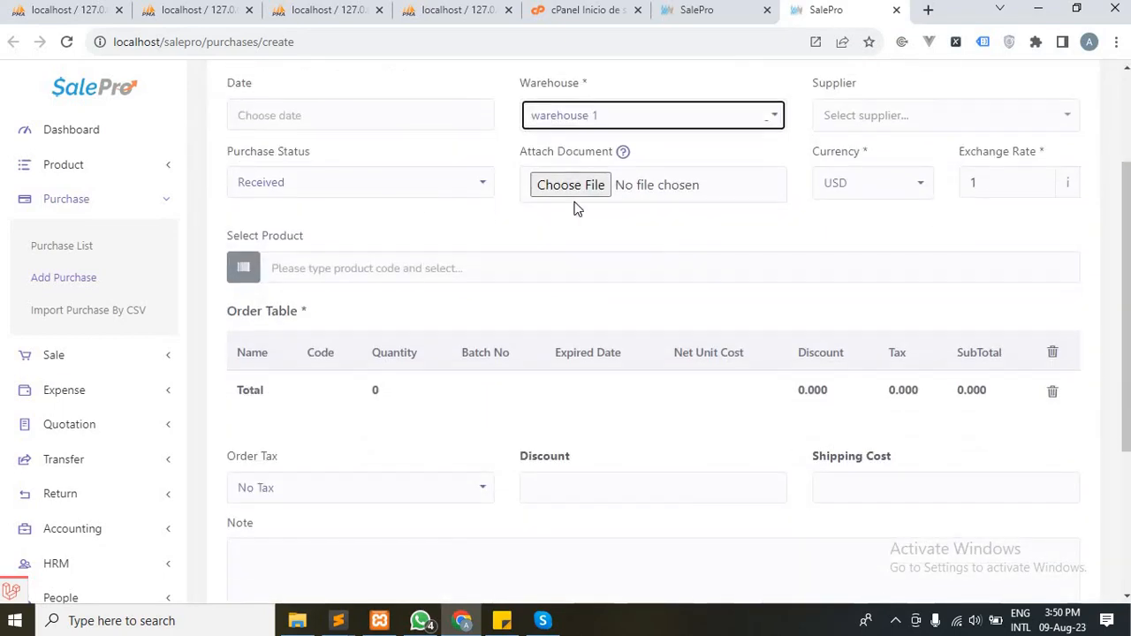
scroll(654, 239, "down", 1)
left_click(614, 211)
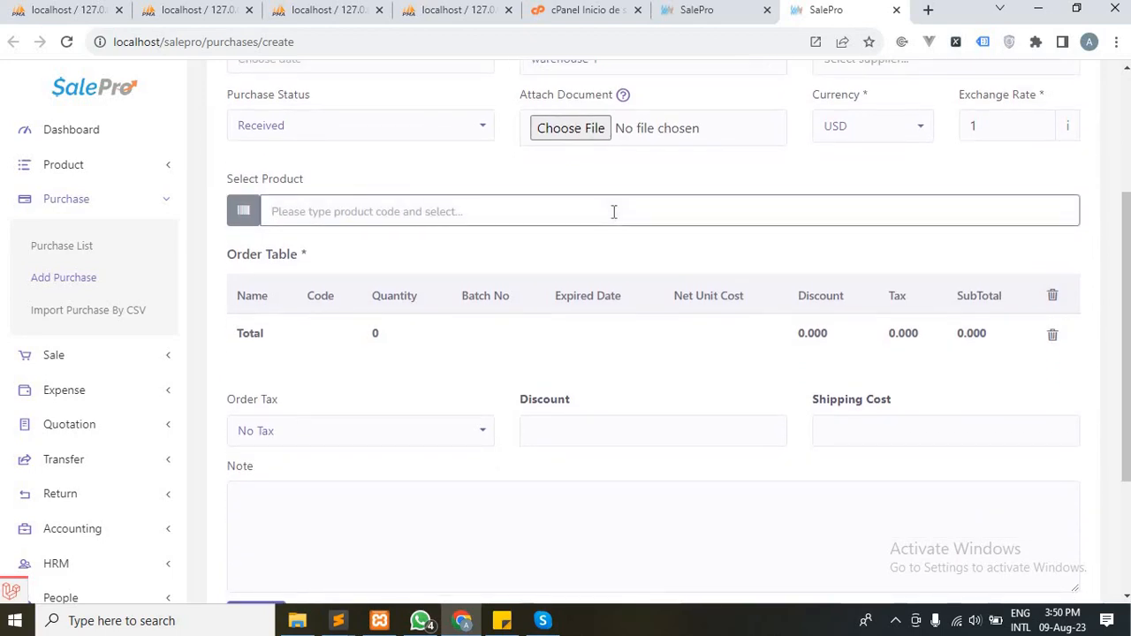
type("f")
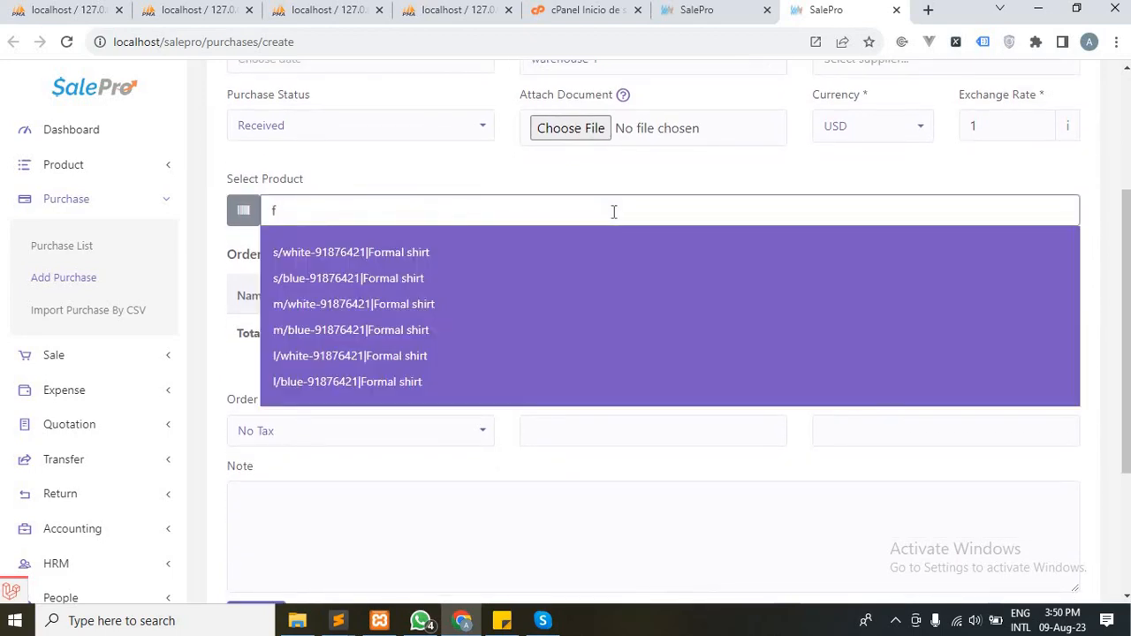
key("super+s")
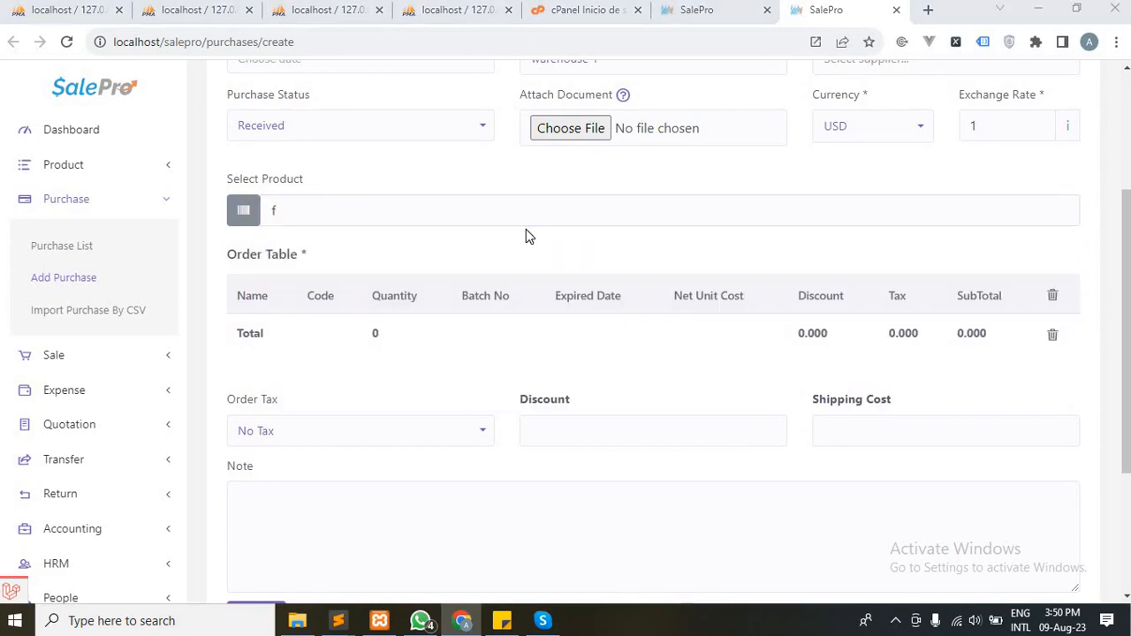
left_click(709, 213)
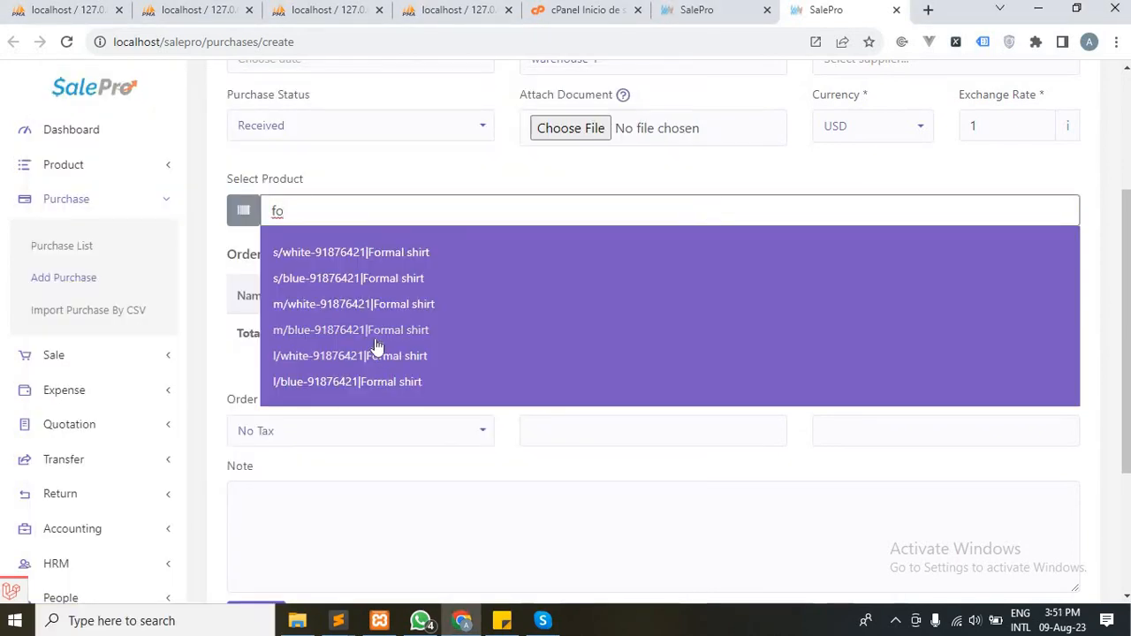
left_click(383, 252)
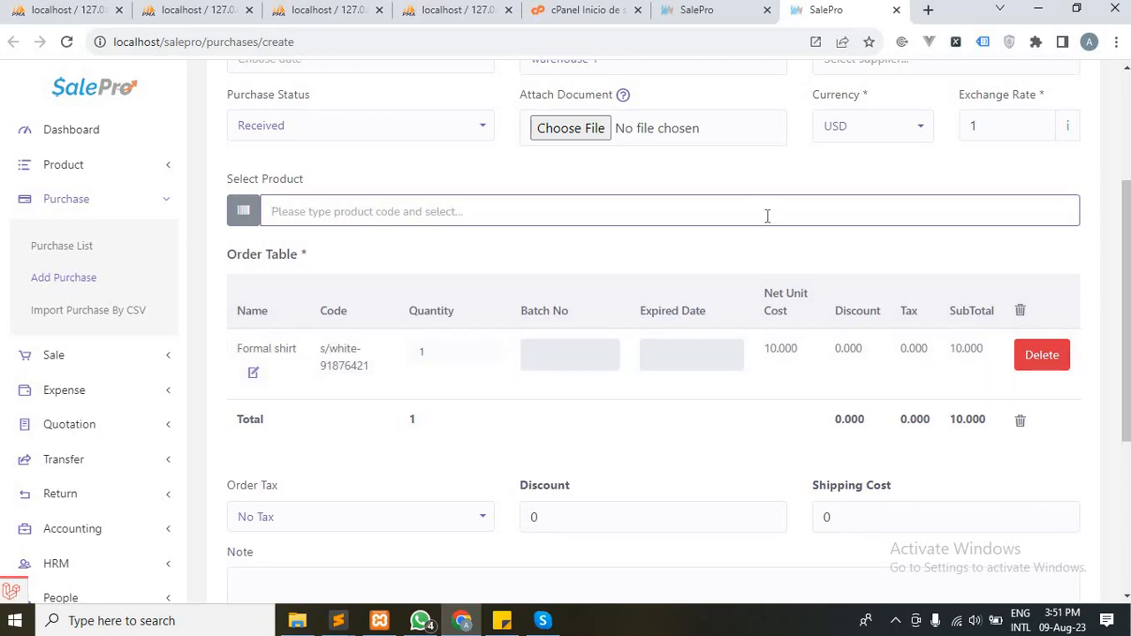
Step: Add the Formal shirt's l/white variant to the order table using the search "for", and submit the purchase
type("l")
key("BackSpace")
type("for")
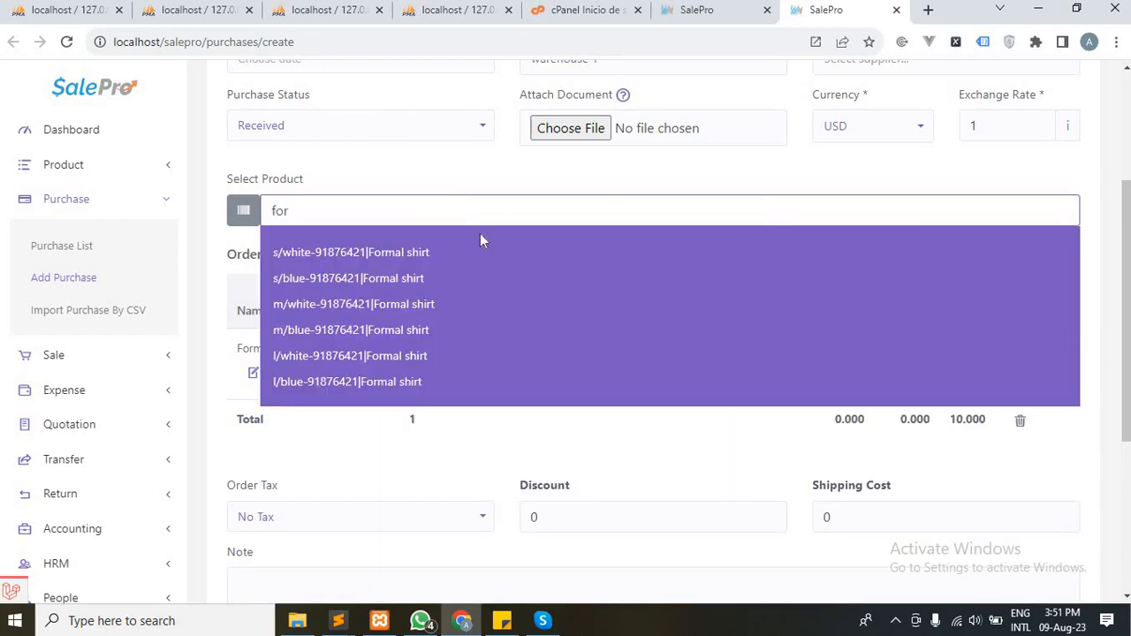
left_click(333, 357)
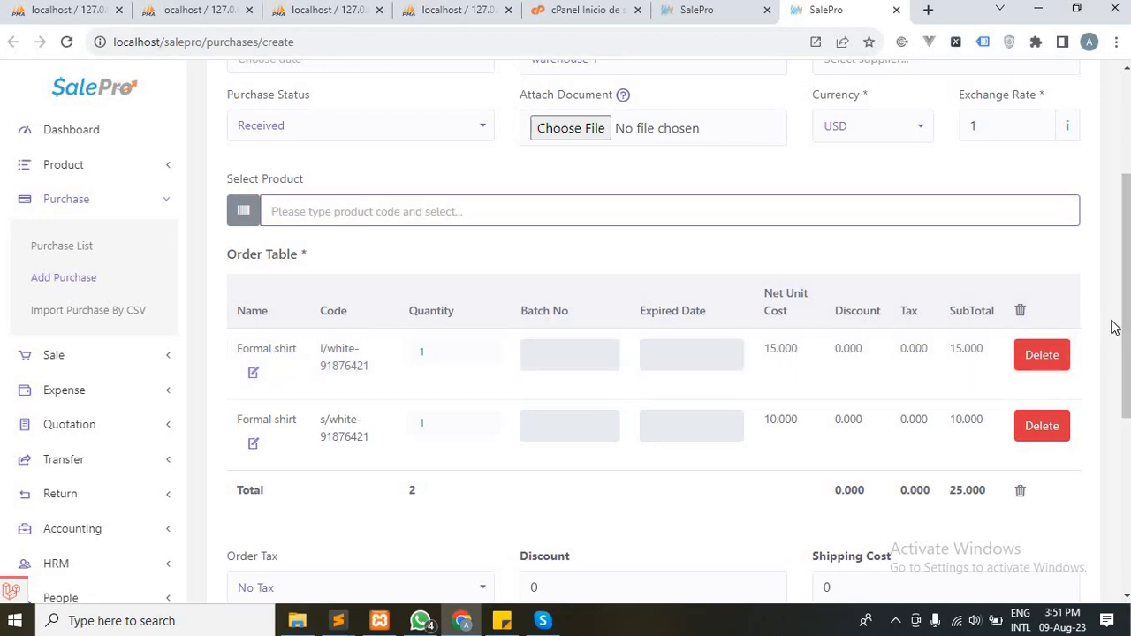
scroll(1116, 327, "down", 2)
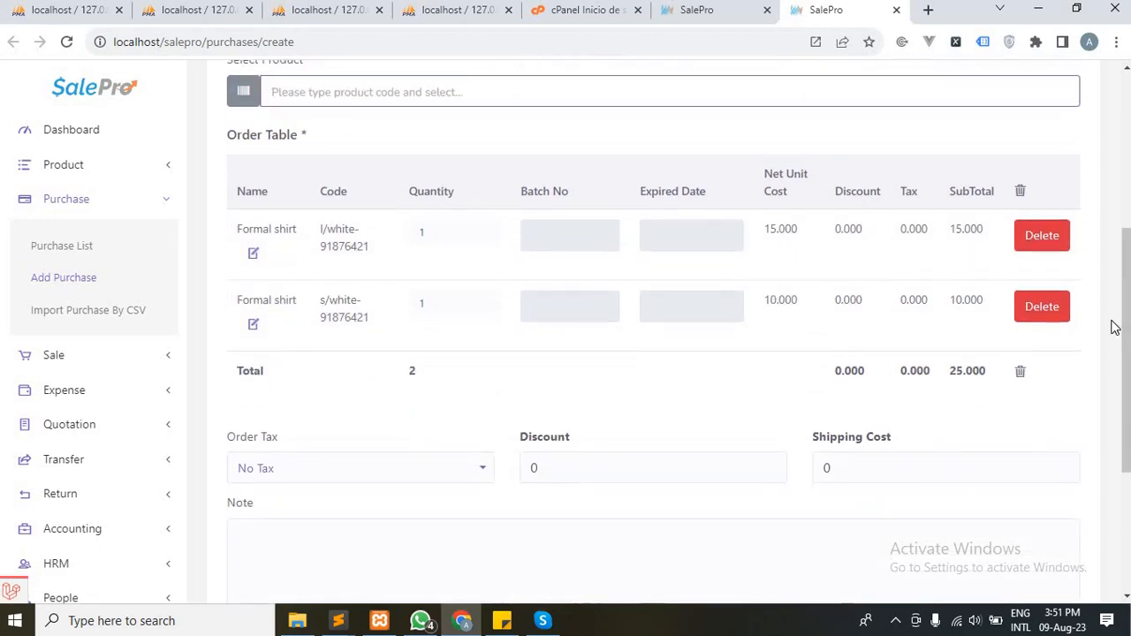
scroll(1115, 327, "down", 3)
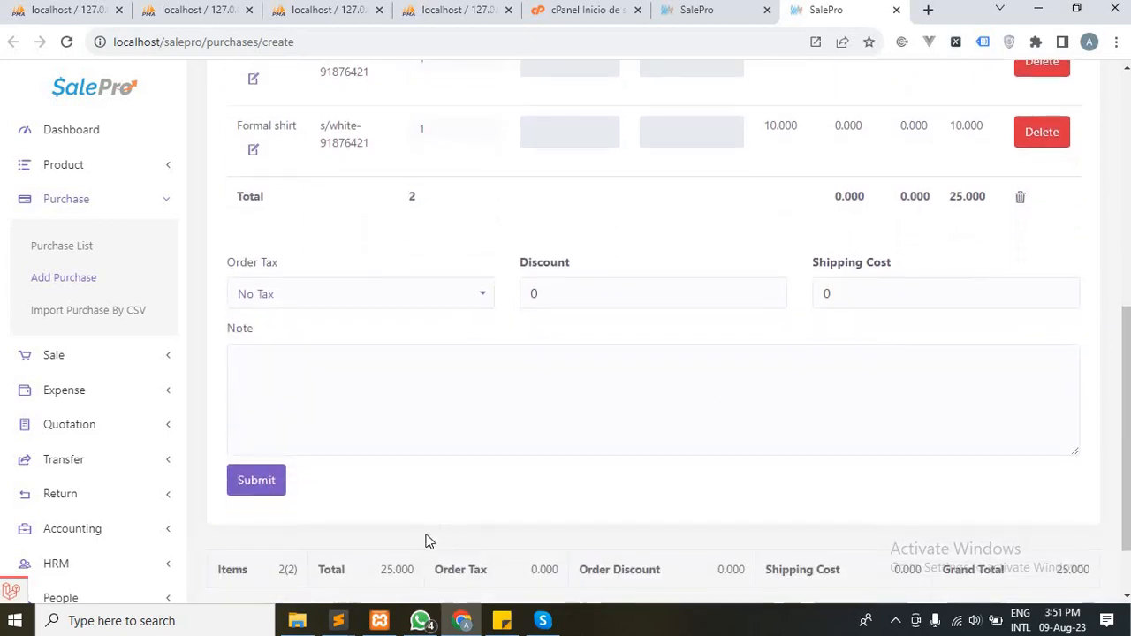
left_click(254, 487)
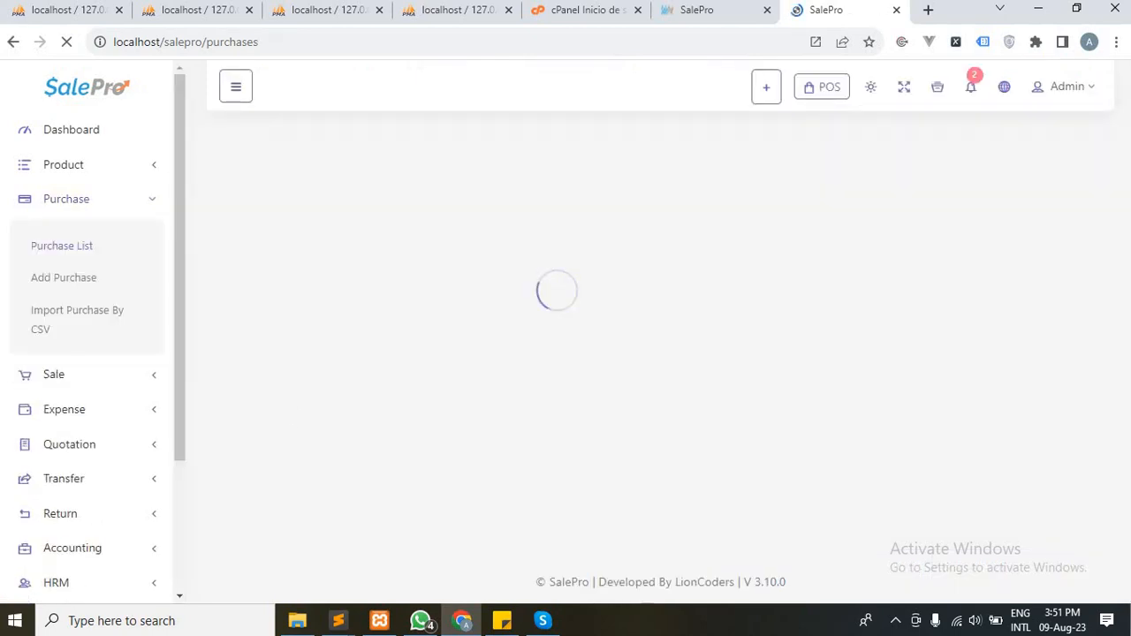
Step: Return to the product list, search for "formal" and open the details of the Formal shirt
left_click(699, 10)
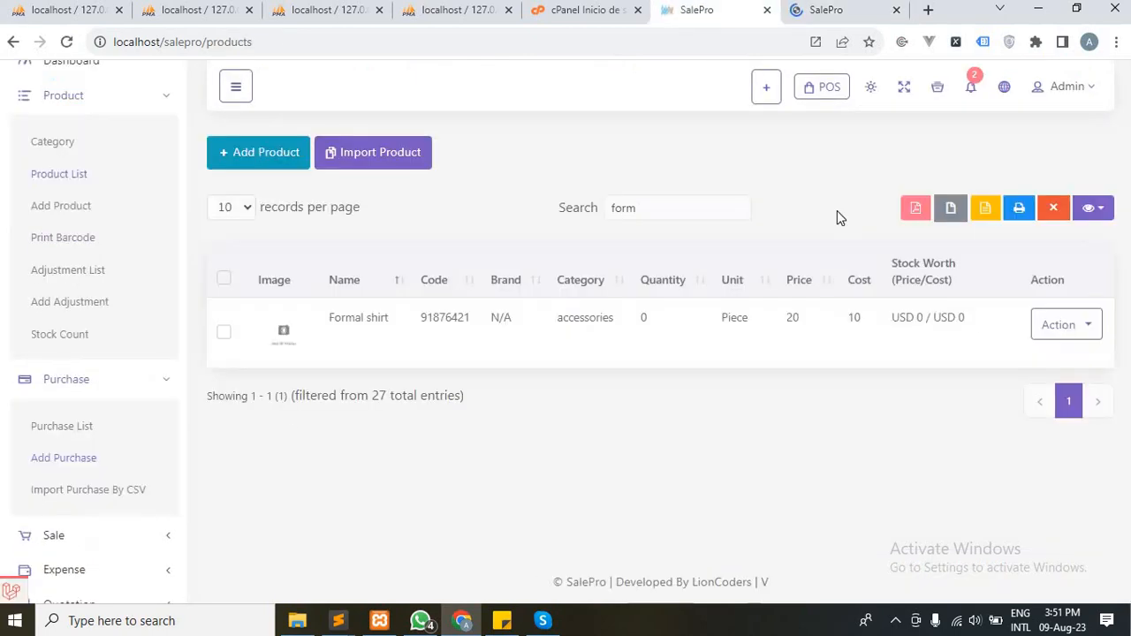
left_click(707, 209)
type("al")
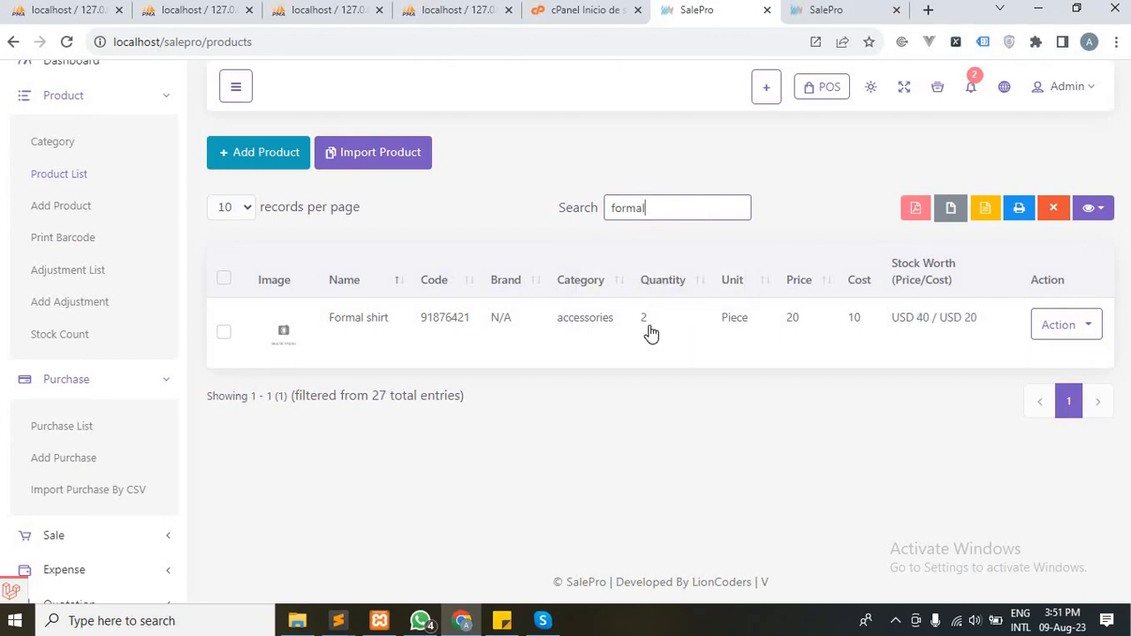
left_click(651, 332)
Step: Review the Formal shirt's warehouse quantity and per-variant stock, and close the product details
scroll(650, 332, "down", 5)
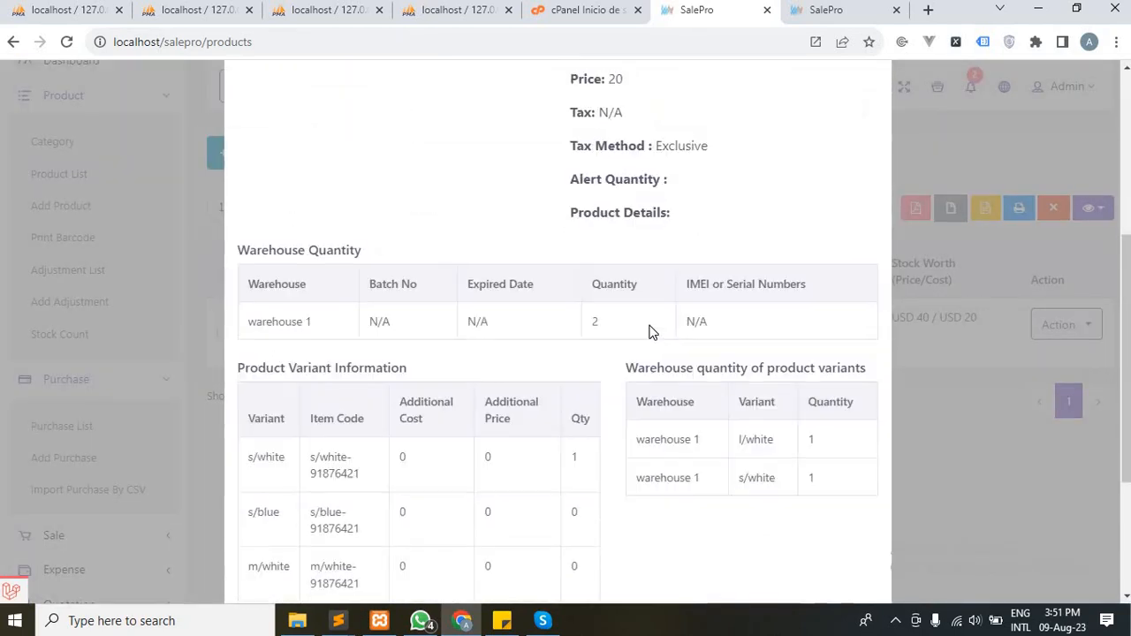
scroll(650, 333, "down", 3)
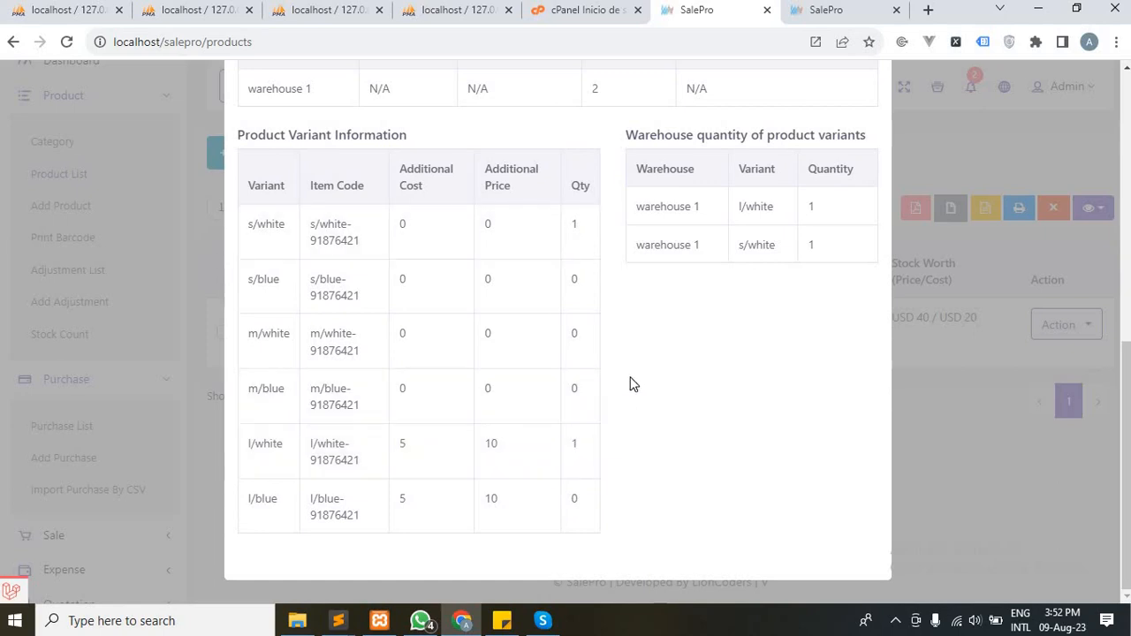
scroll(609, 392, "up", 4)
scroll(609, 393, "up", 3)
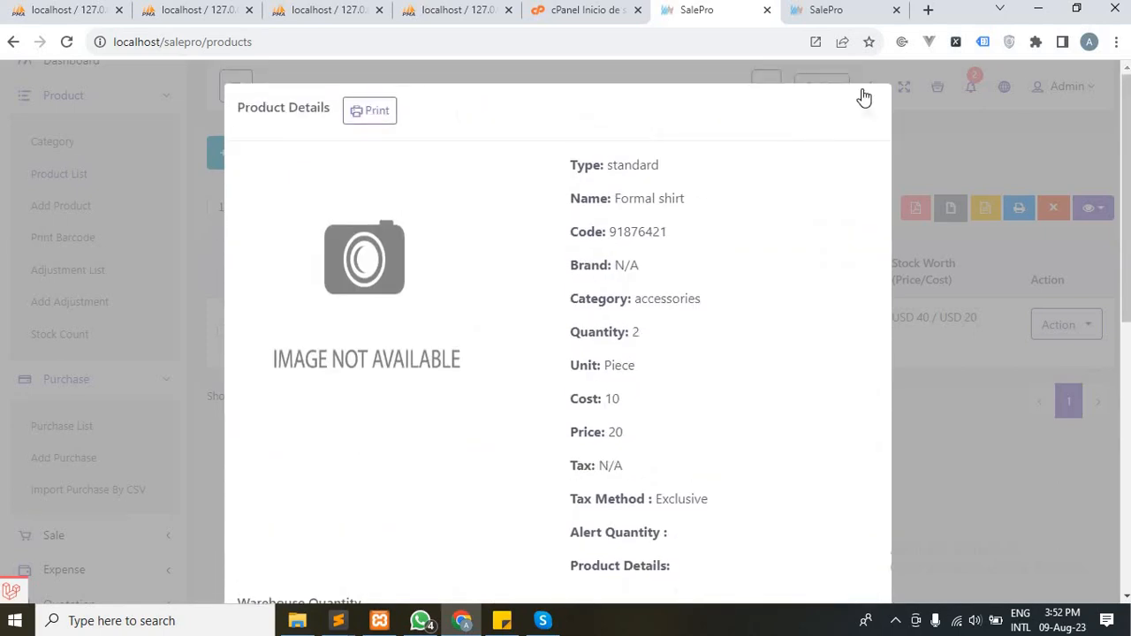
left_click(869, 112)
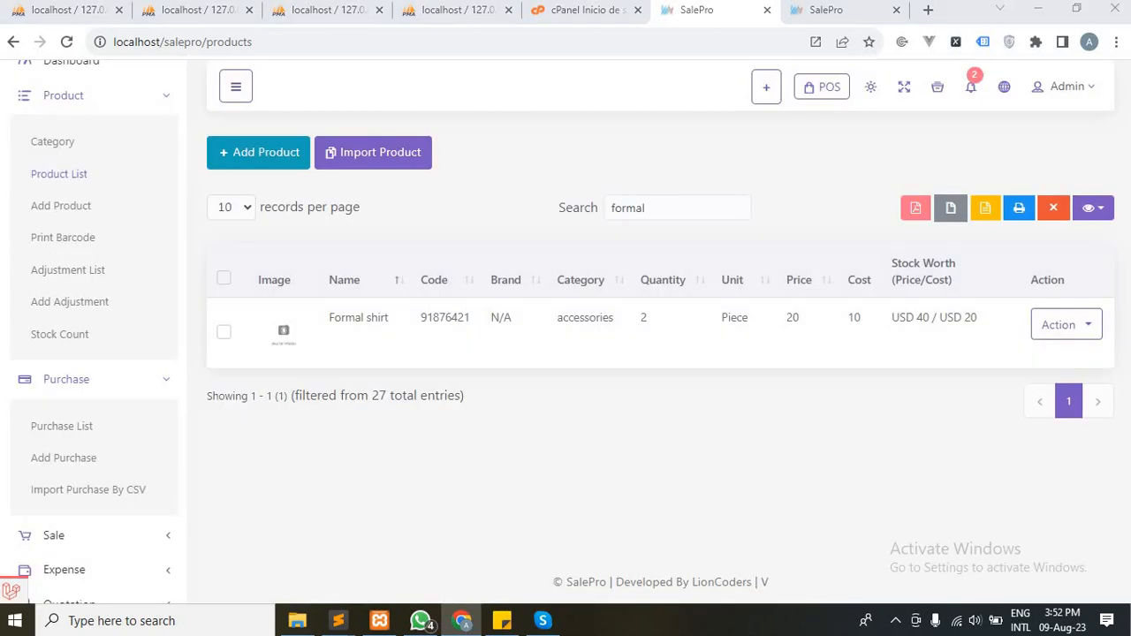
Step: Open the POS screen from the purchases browser tab and select warehouse 1 for the sale
left_click(849, 11)
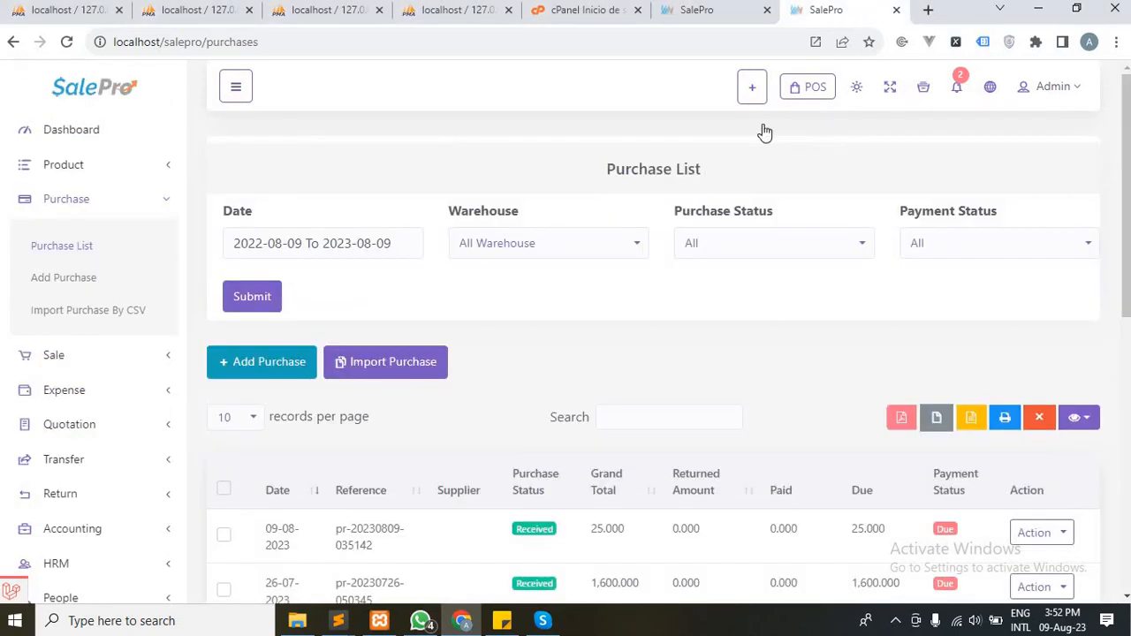
left_click(810, 97)
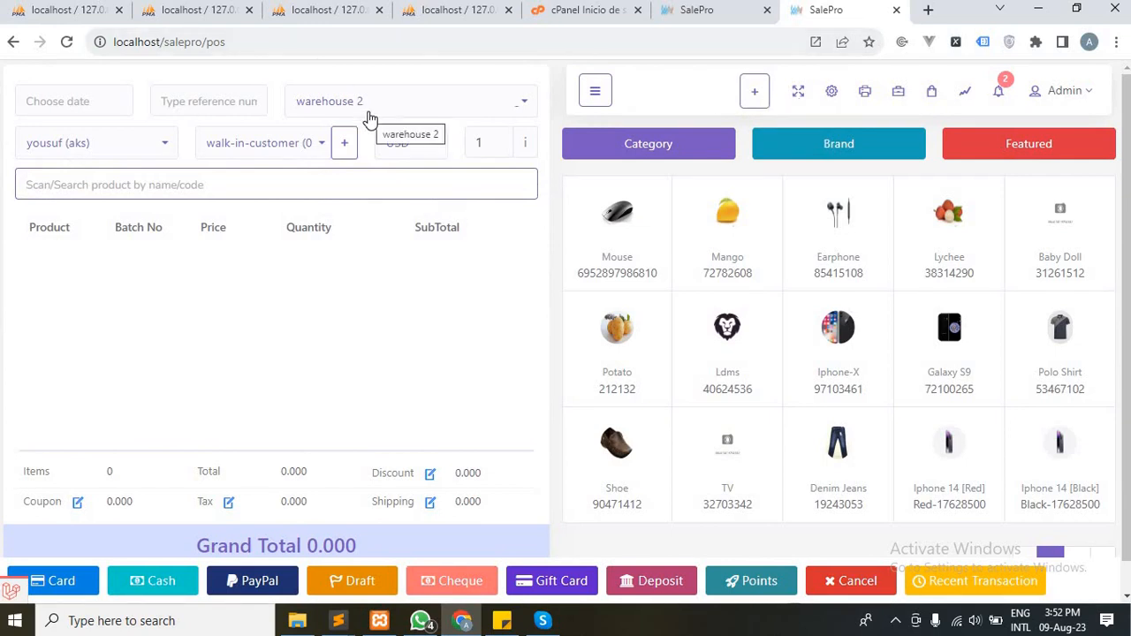
left_click(369, 115)
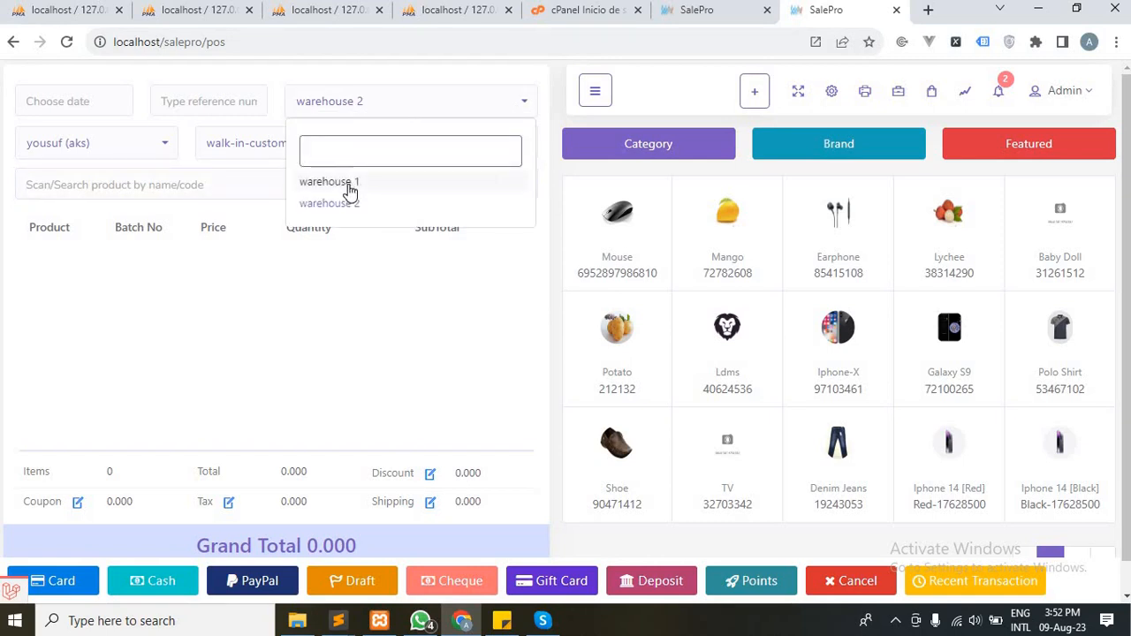
left_click(329, 179)
Step: Search for "for" and add the Formal shirt's s/white and l/white variants to the sale
left_click(327, 179)
type("for")
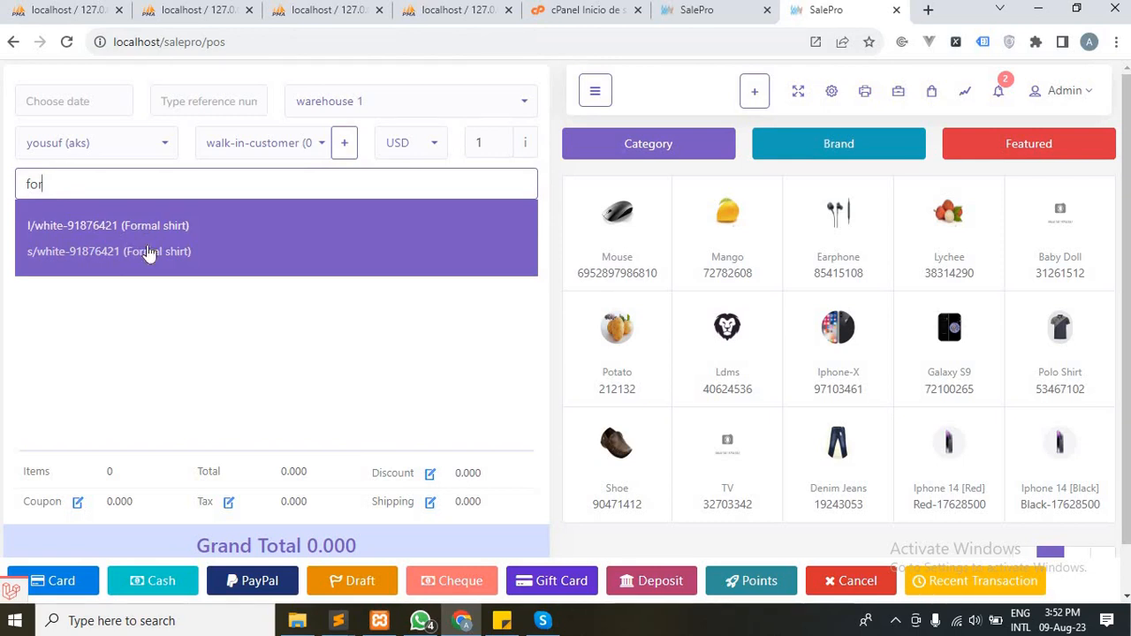
left_click(151, 254)
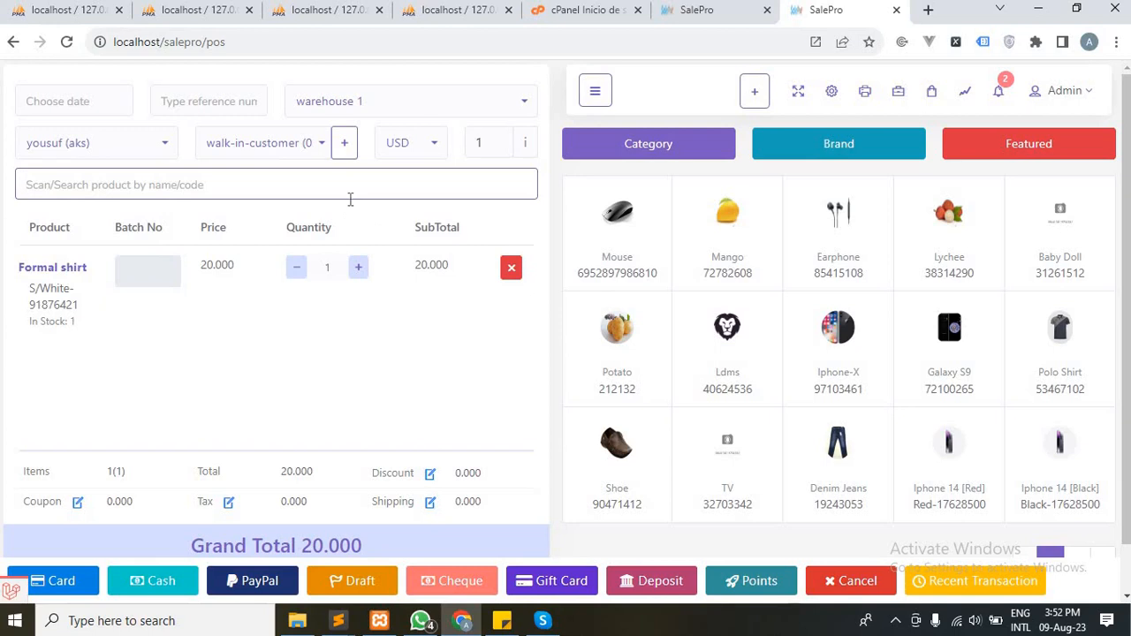
type("for")
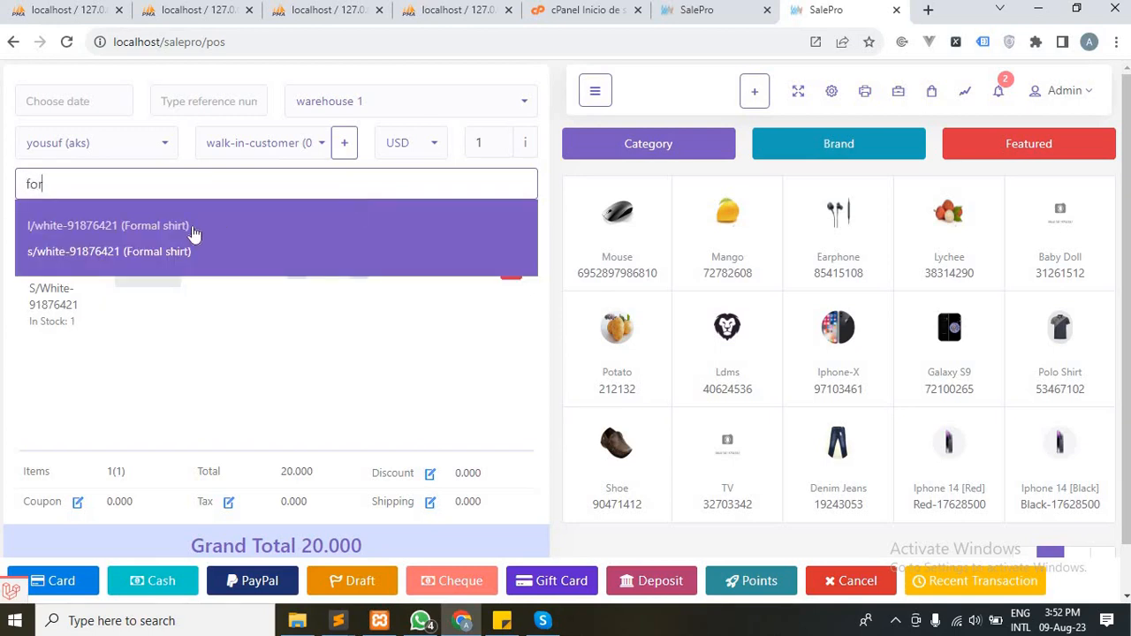
left_click(194, 231)
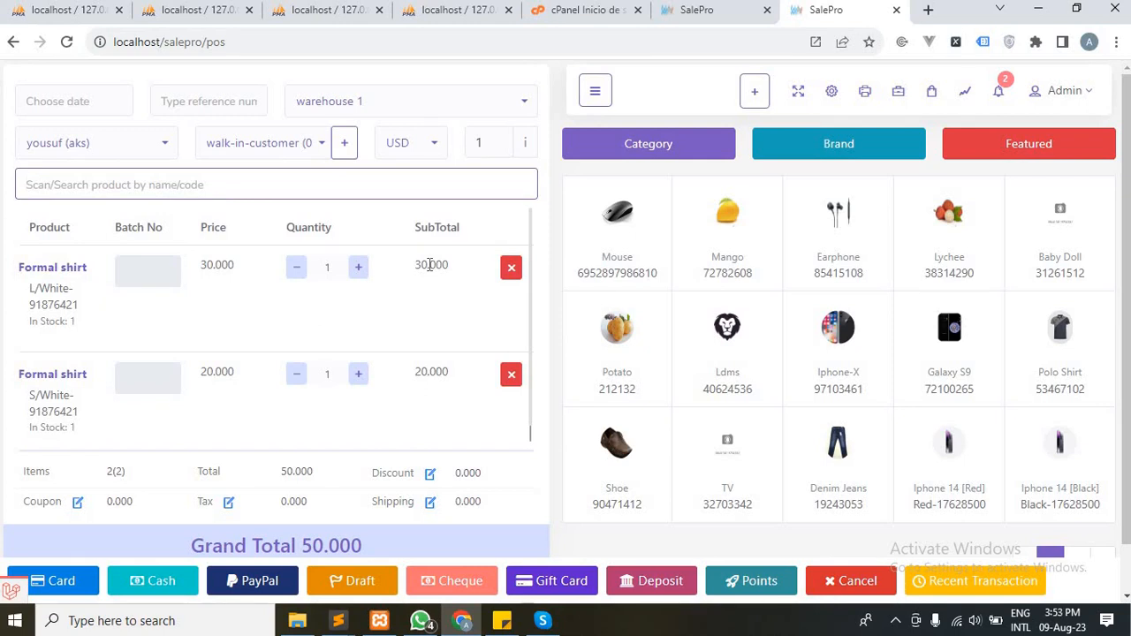
Step: Finalize the sale with a cash payment, dismiss the print dialog and leave the invoice page
scroll(171, 306, "down", 1)
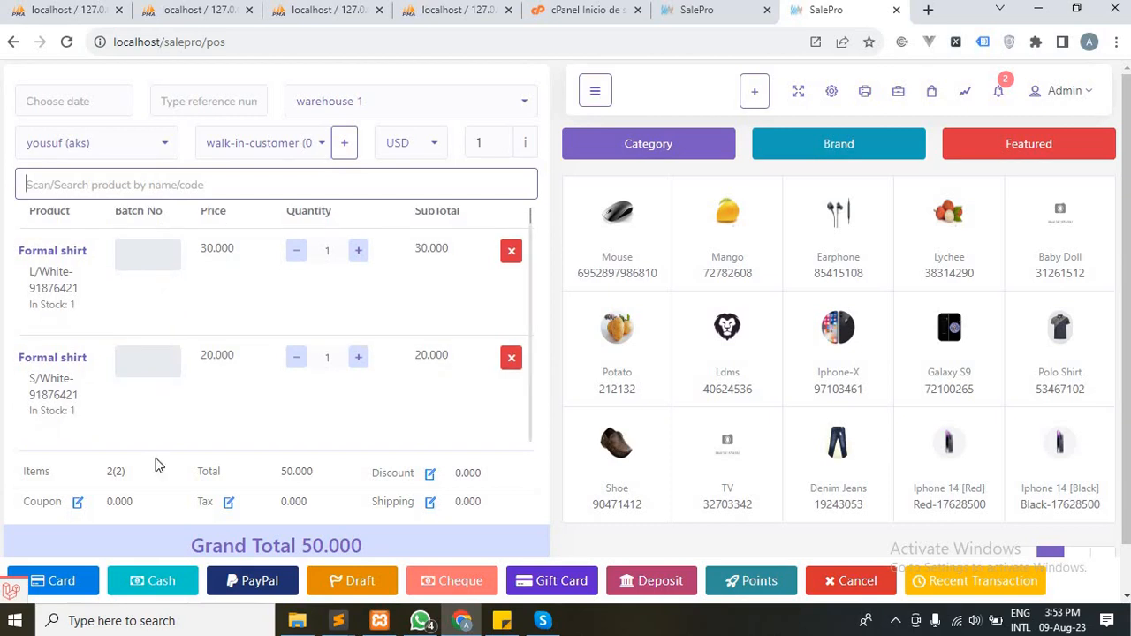
left_click(165, 584)
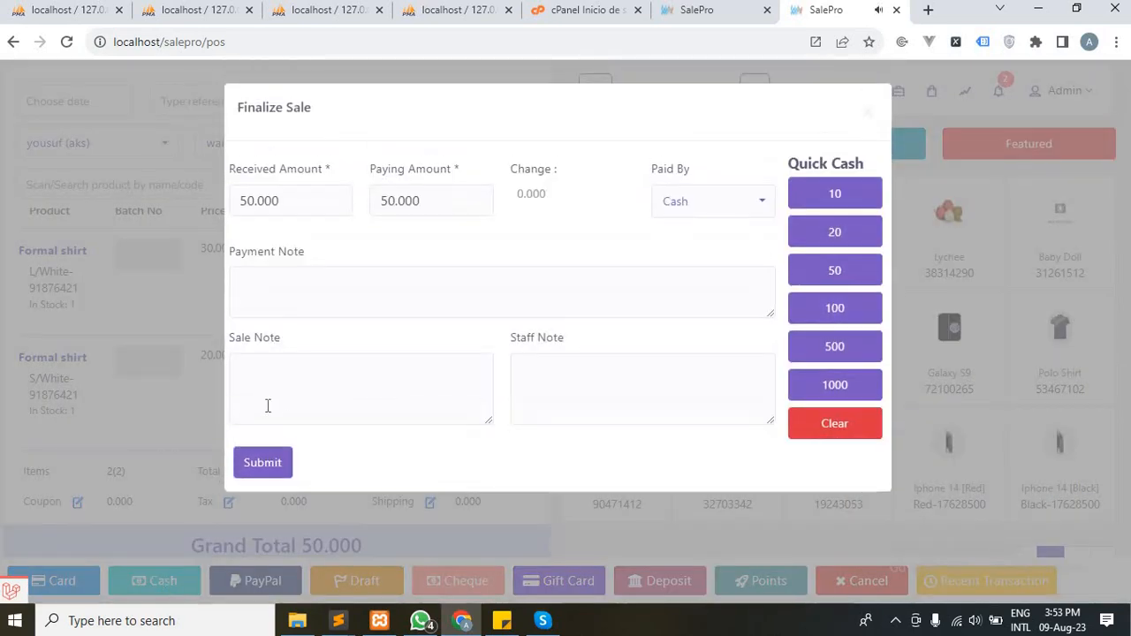
left_click(262, 463)
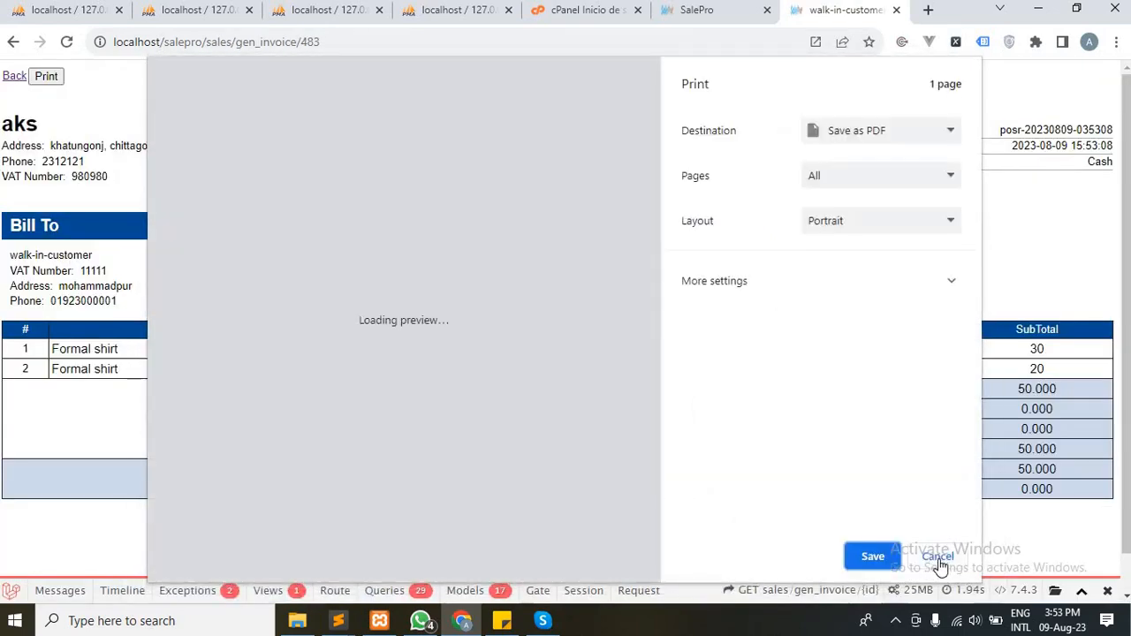
left_click(939, 558)
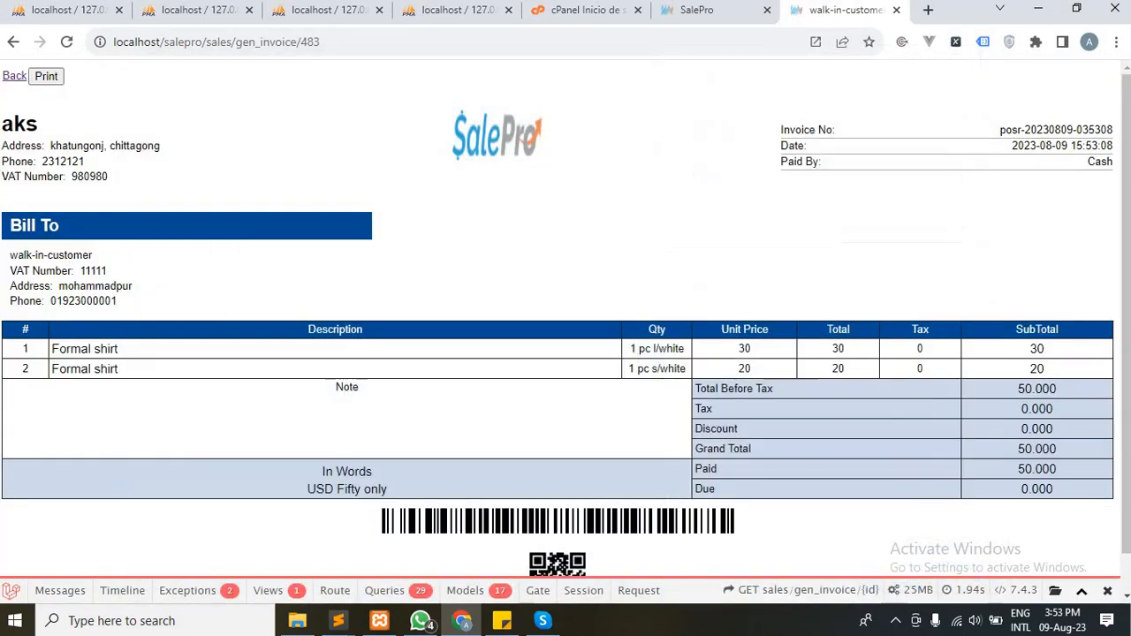
left_click(13, 78)
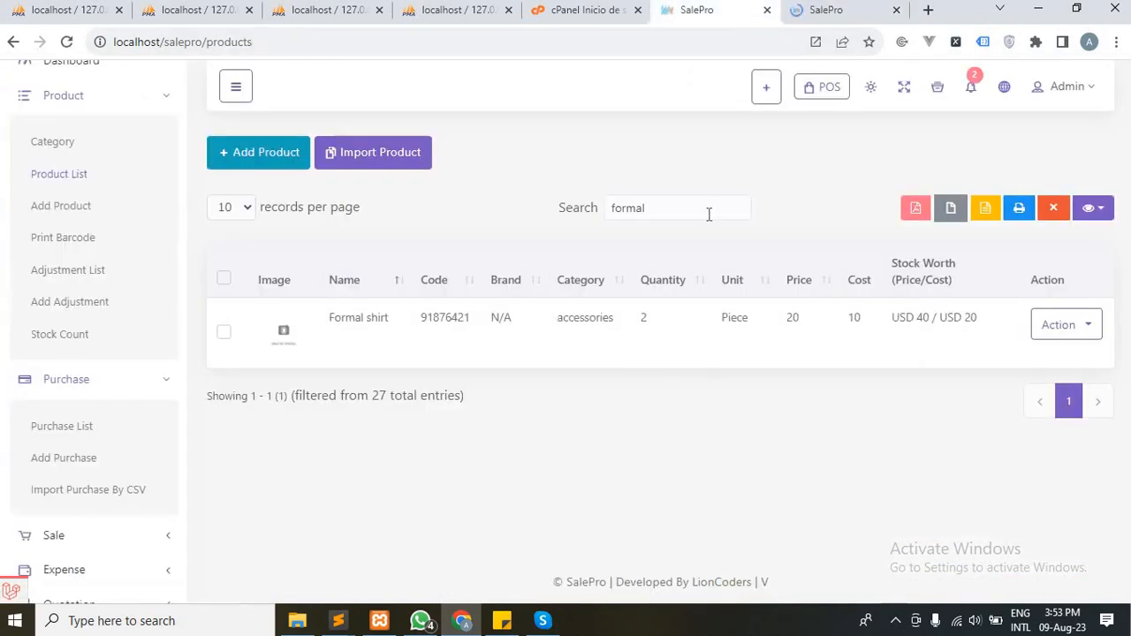
Step: Refresh the product list by shortening the search to "forma", and open the Formal shirt's details
left_click(705, 214)
key("BackSpace")
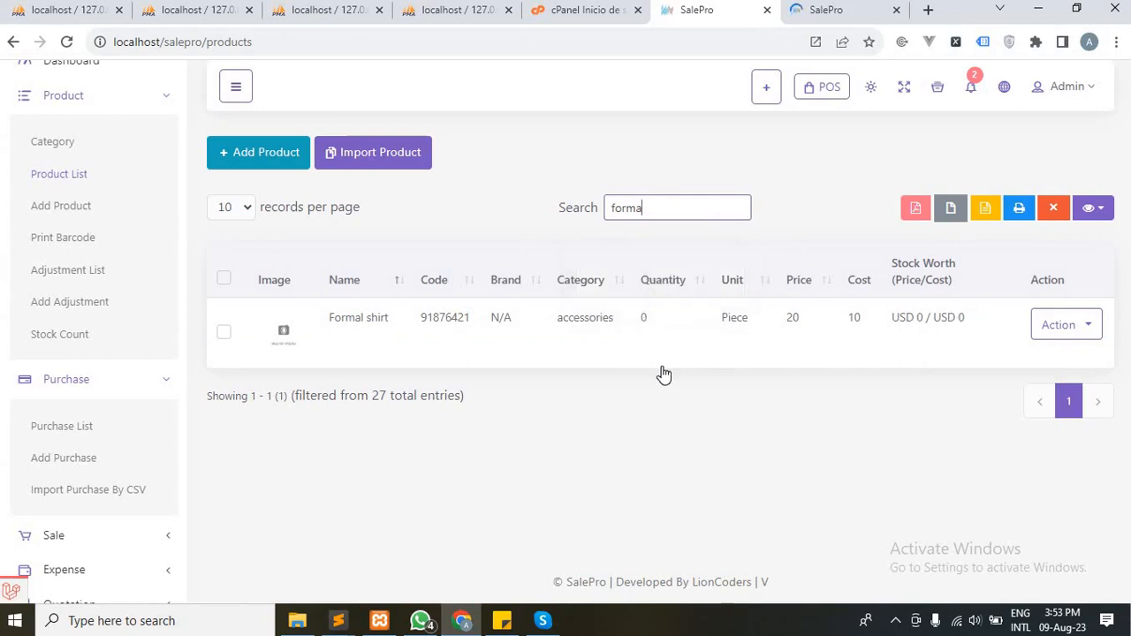
left_click(664, 341)
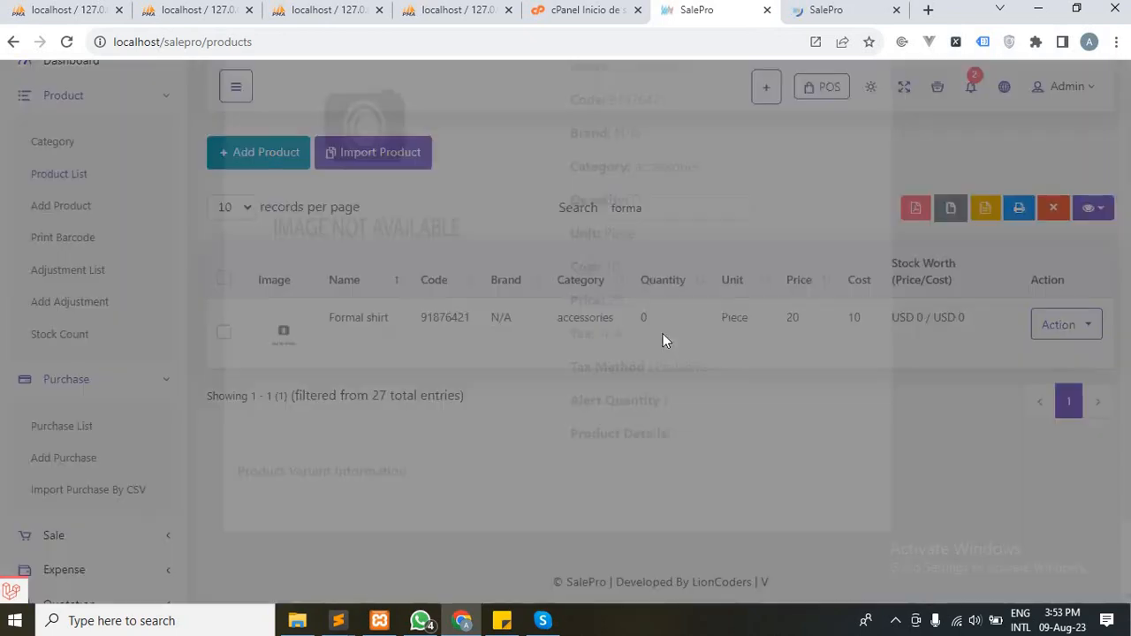
Step: Check the remaining quantities of the s/white and l/white variants after the sale, and close the product details
scroll(665, 341, "down", 1)
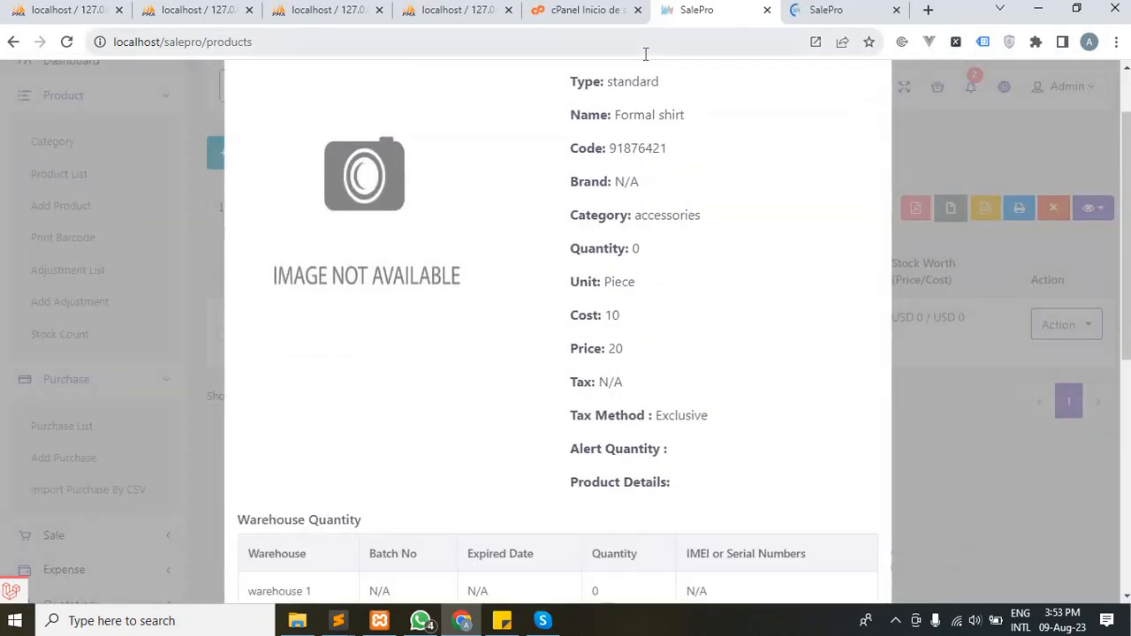
scroll(584, 346, "down", 4)
scroll(584, 347, "down", 2)
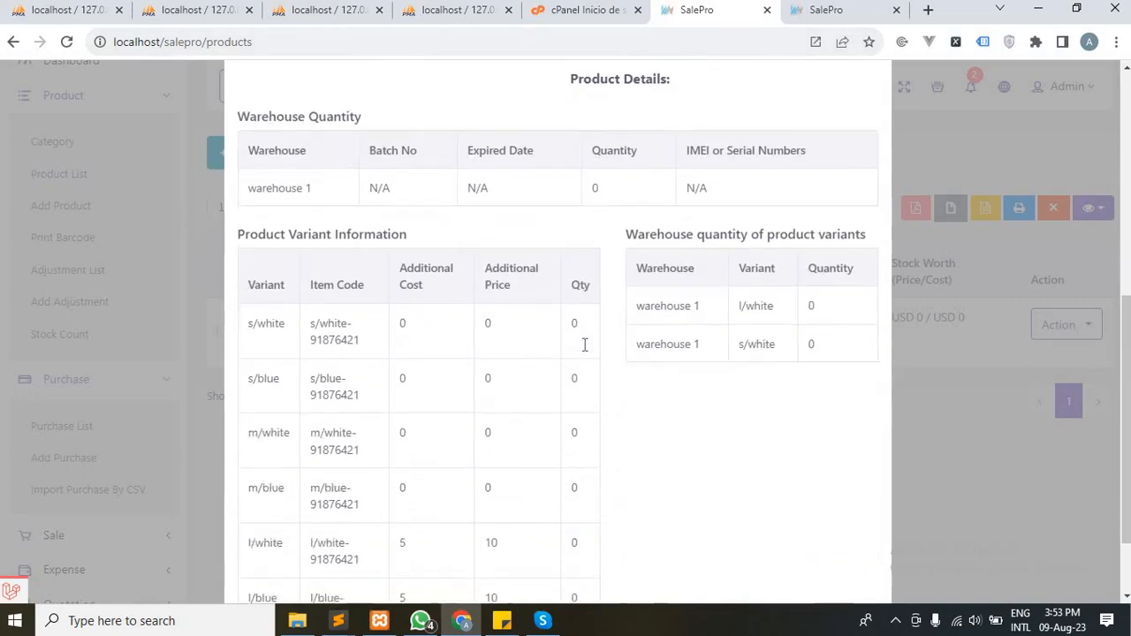
double_click(583, 222)
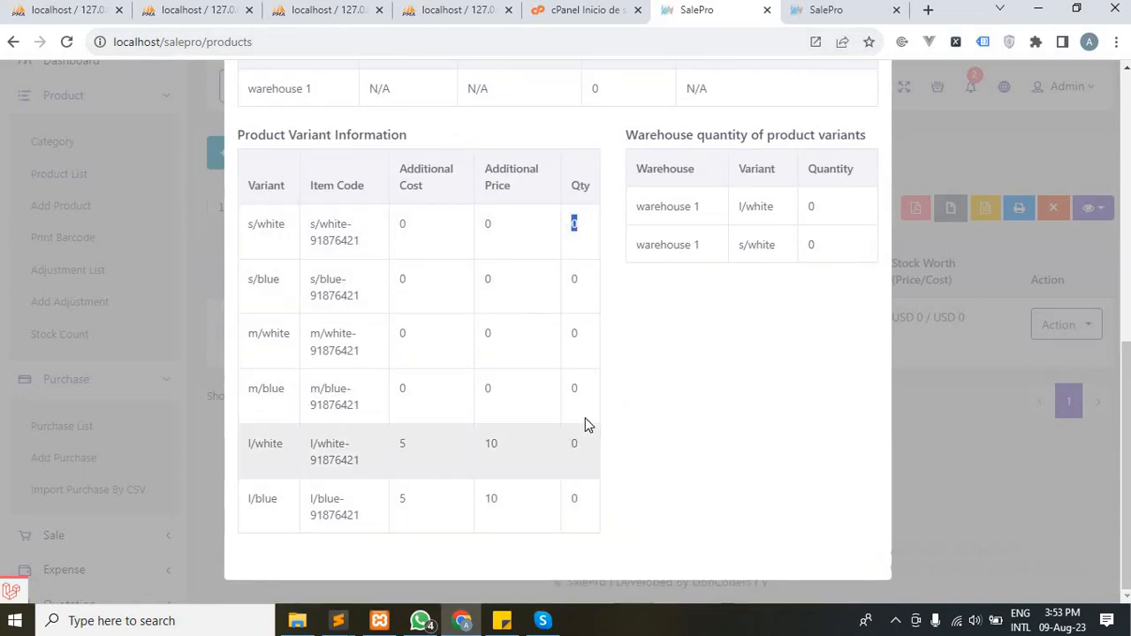
double_click(575, 442)
scroll(677, 397, "up", 7)
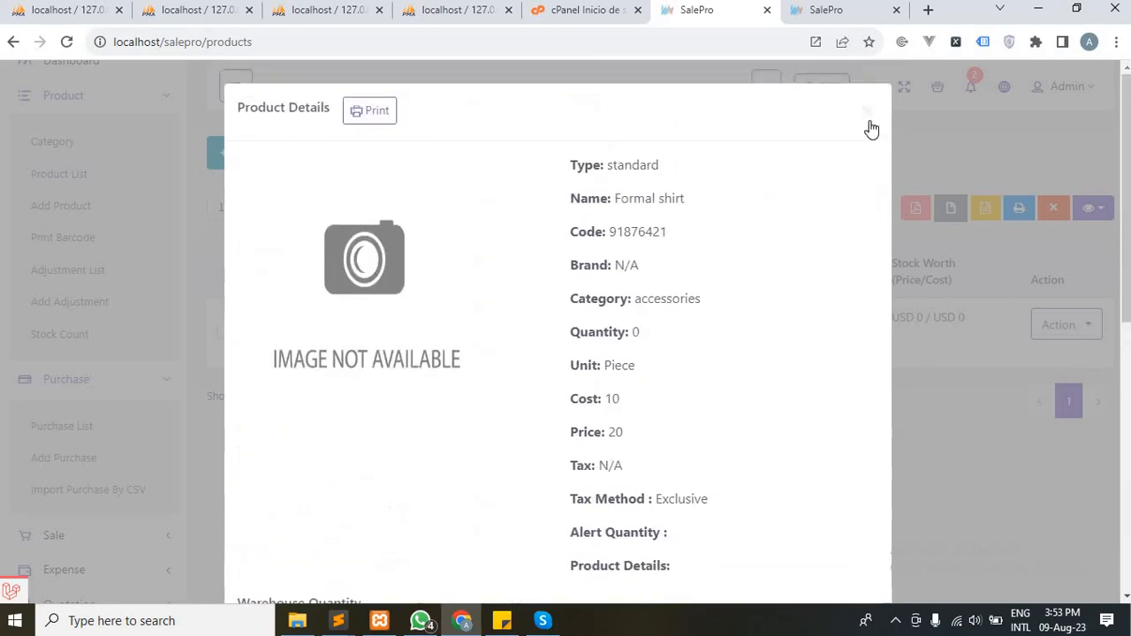
left_click(868, 111)
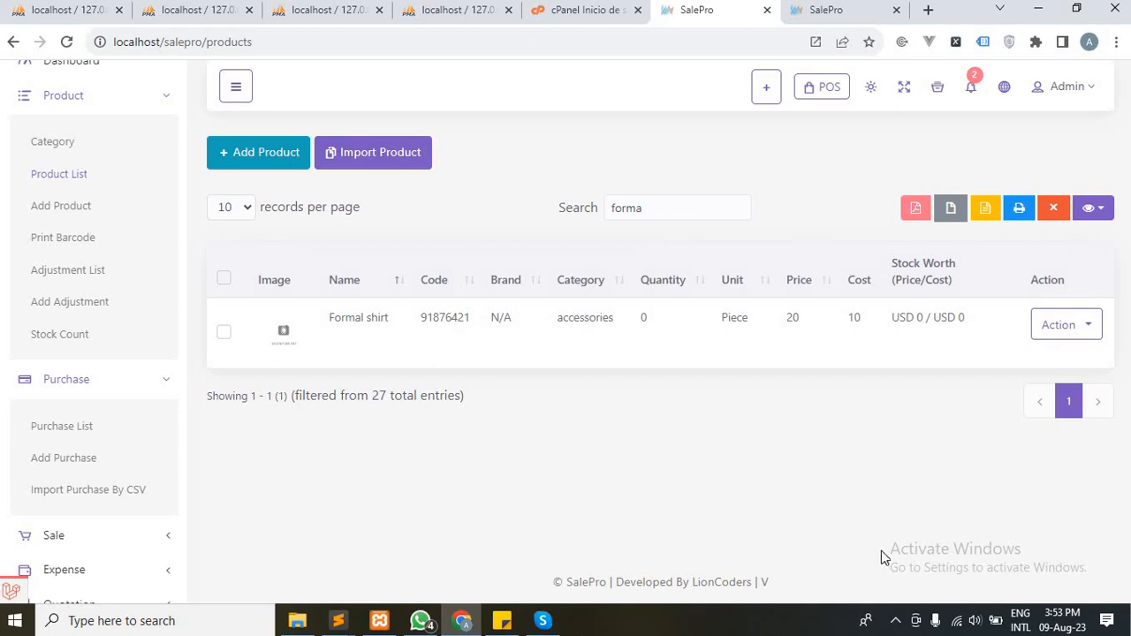
left_click(899, 622)
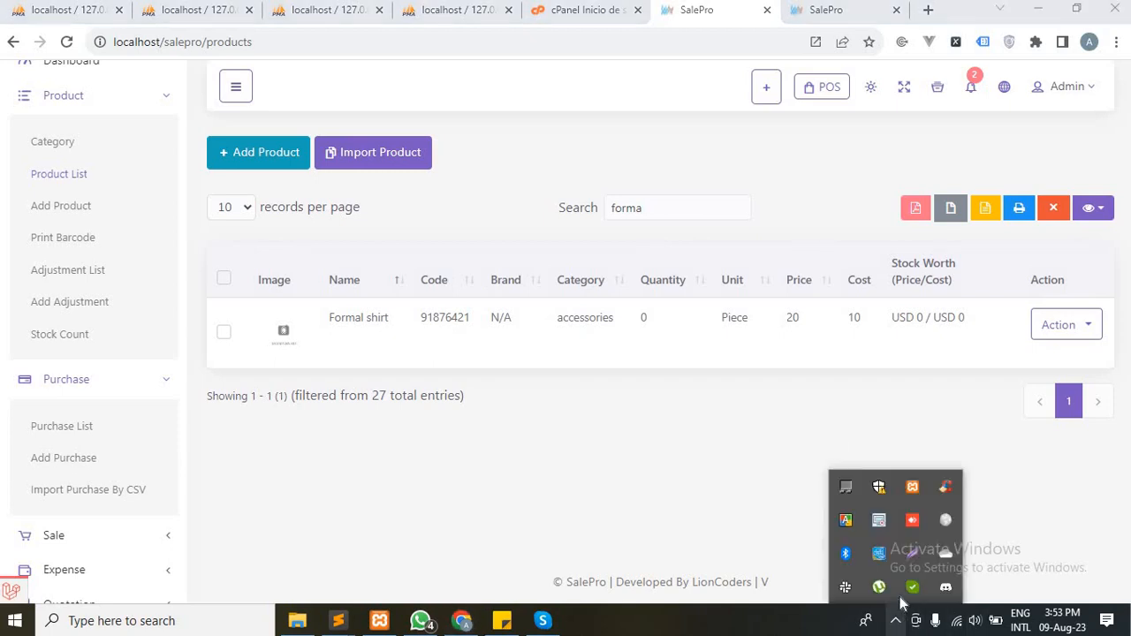